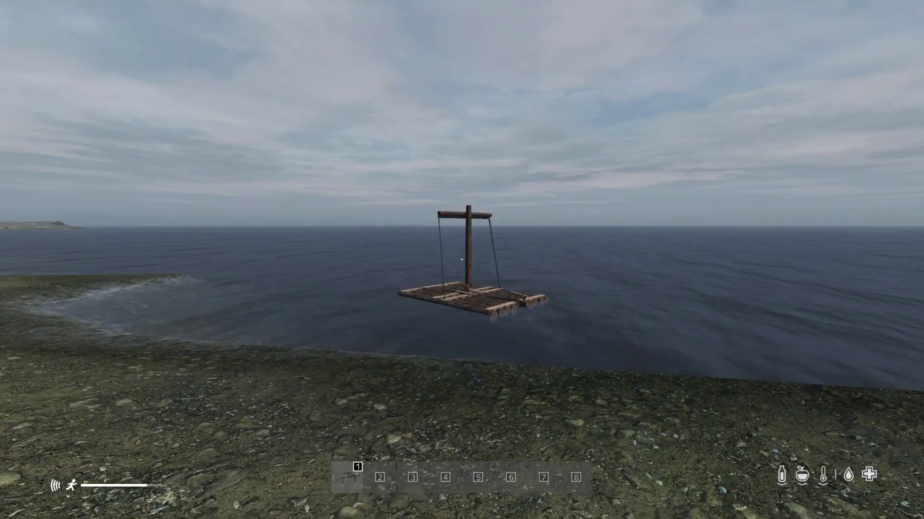
Step: Walk the character to the shoreline right beside the floating raft
key(w)
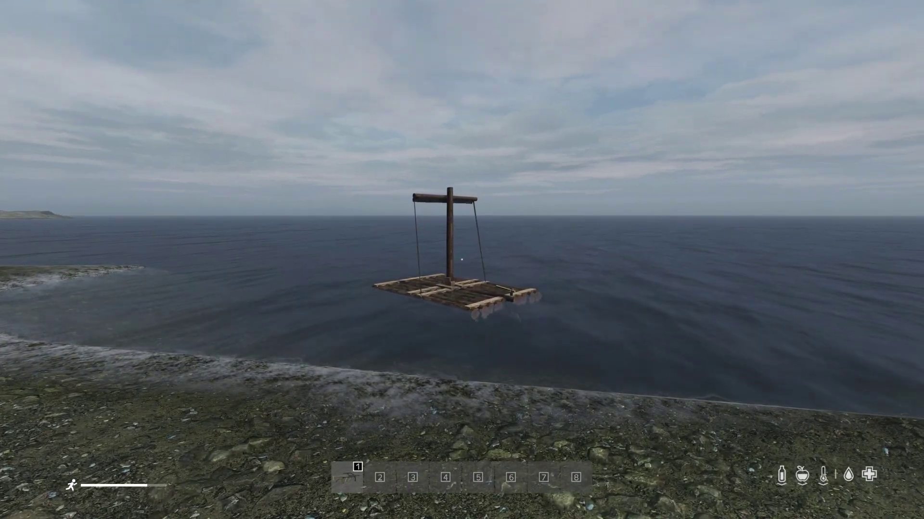
key(w)
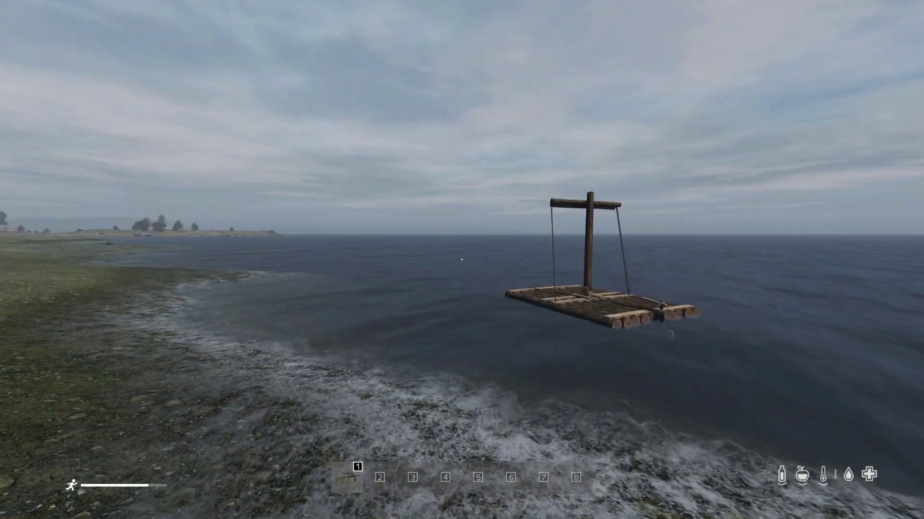
key(w)
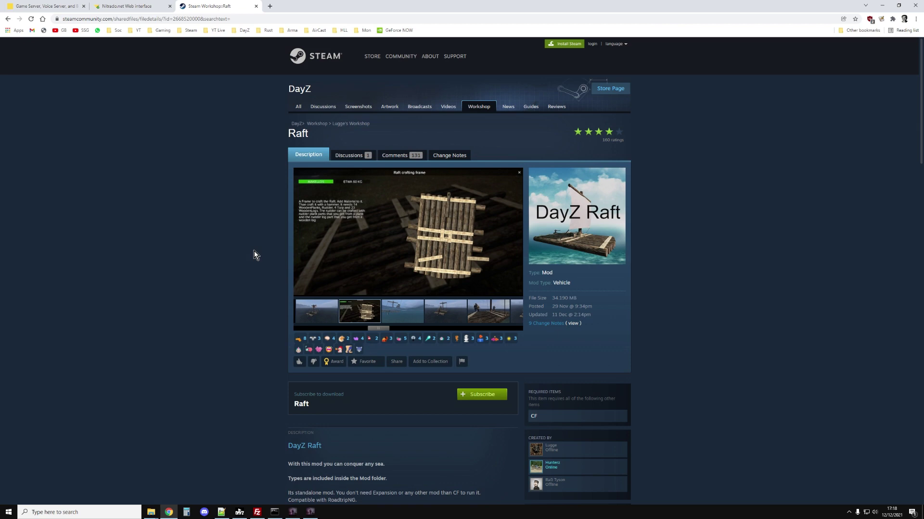
scroll(257, 267, down, 1)
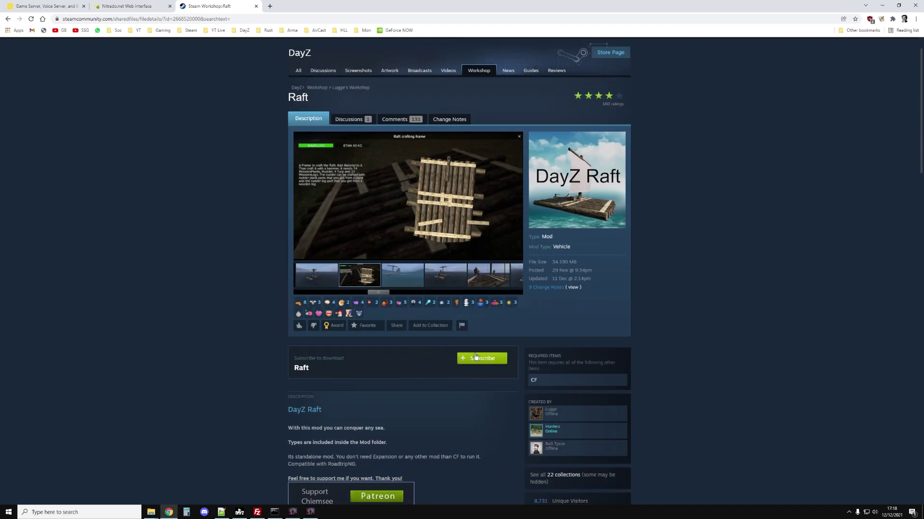
scroll(479, 357, down, 1)
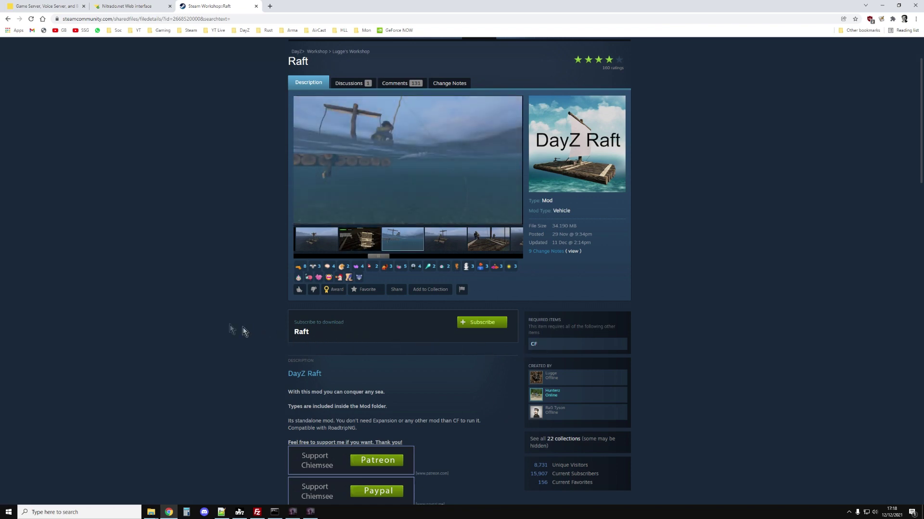
scroll(222, 324, down, 3)
scroll(223, 324, down, 2)
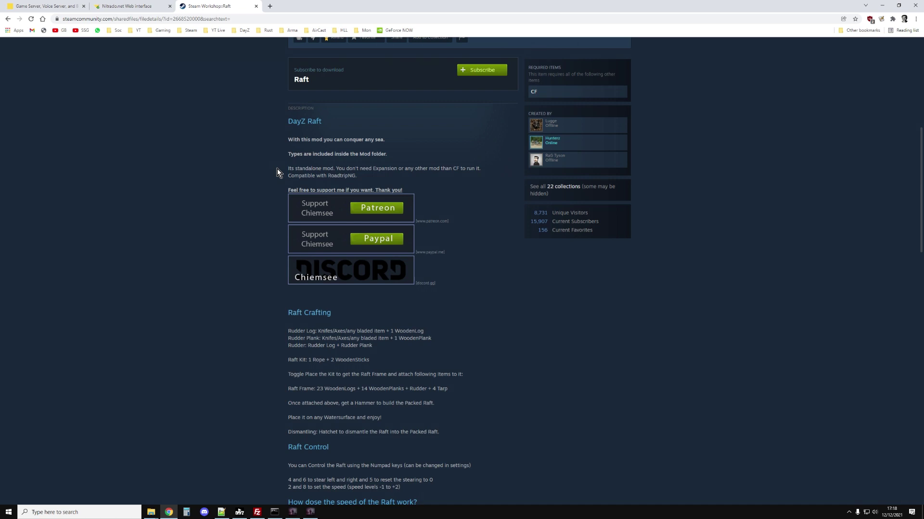
scroll(275, 175, down, 4)
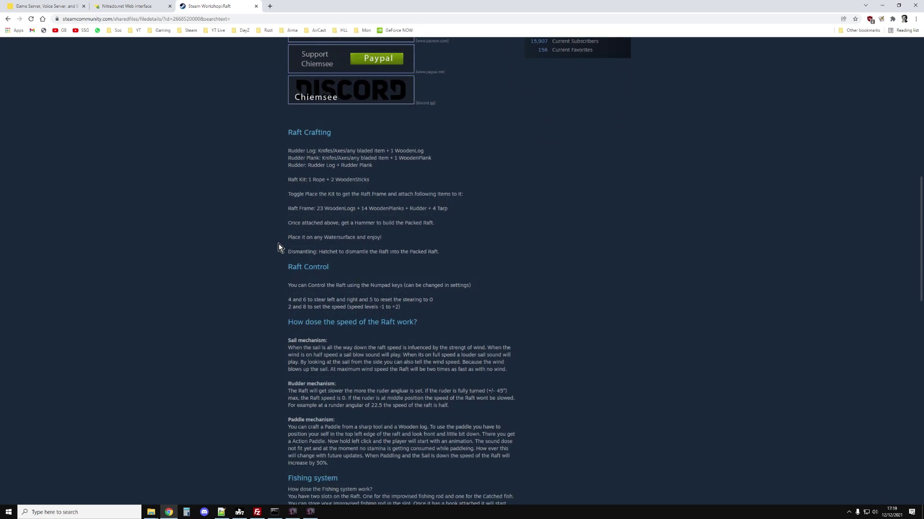
scroll(278, 244, down, 3)
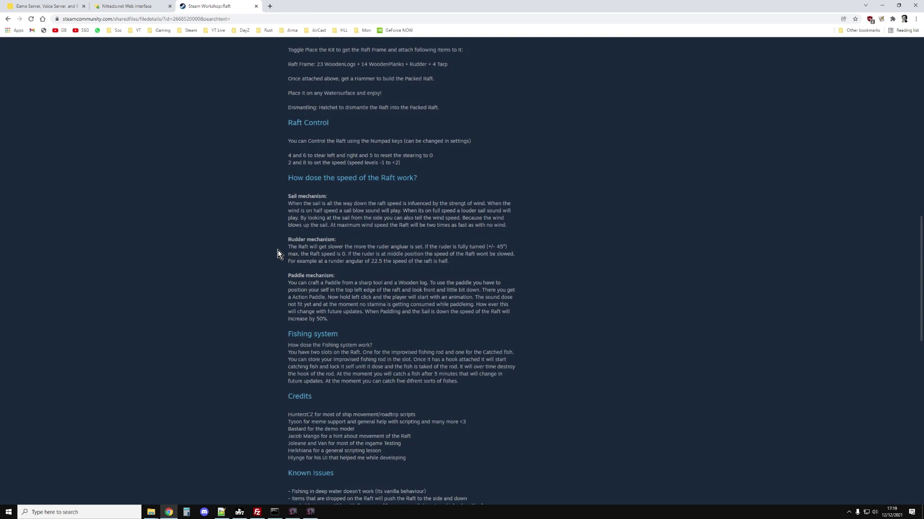
Step: Close the local server console and the DayZ game console, leaving the launcher's LAN list showing
click(274, 512)
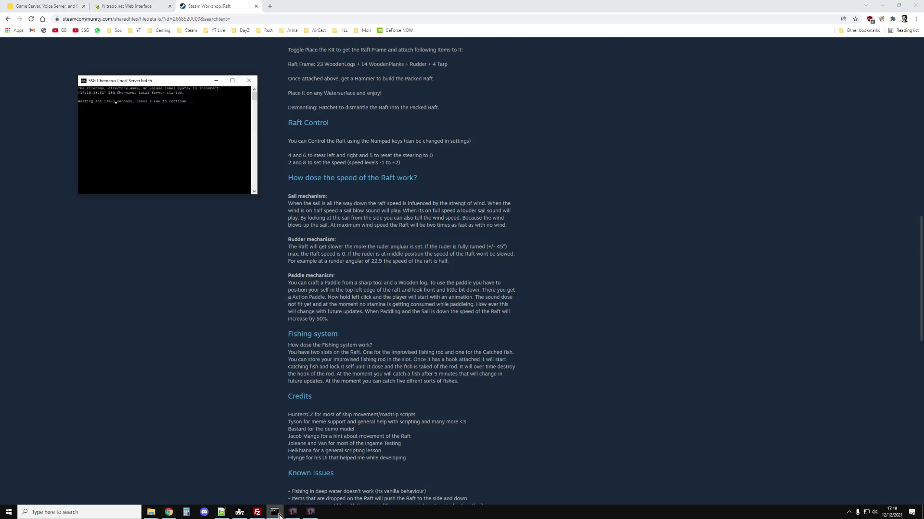
click(248, 83)
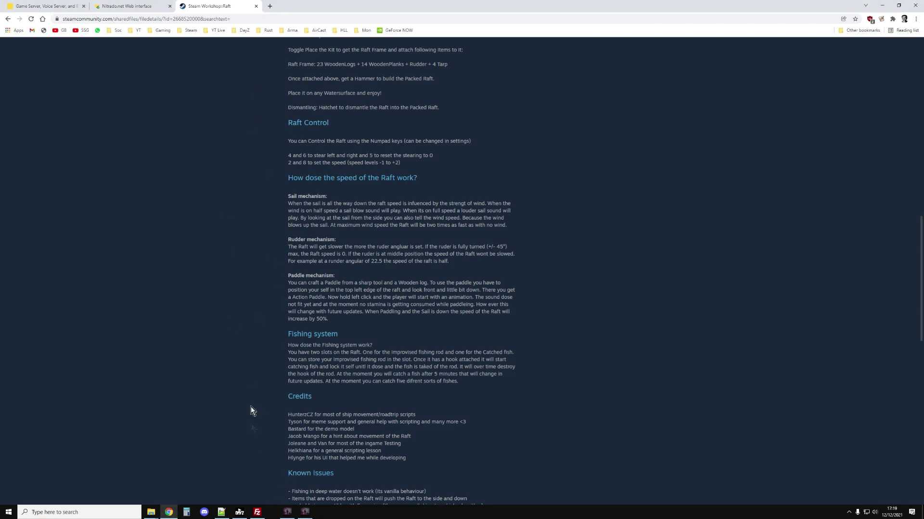
click(240, 513)
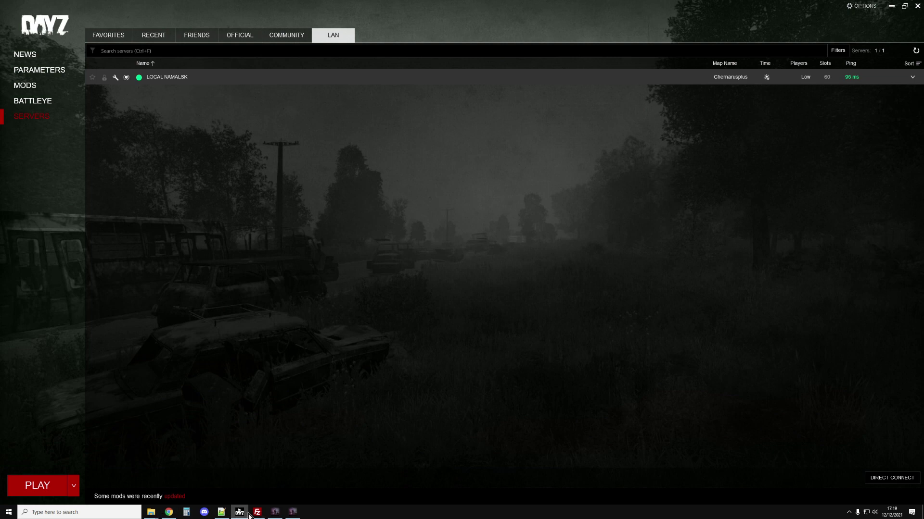
click(274, 511)
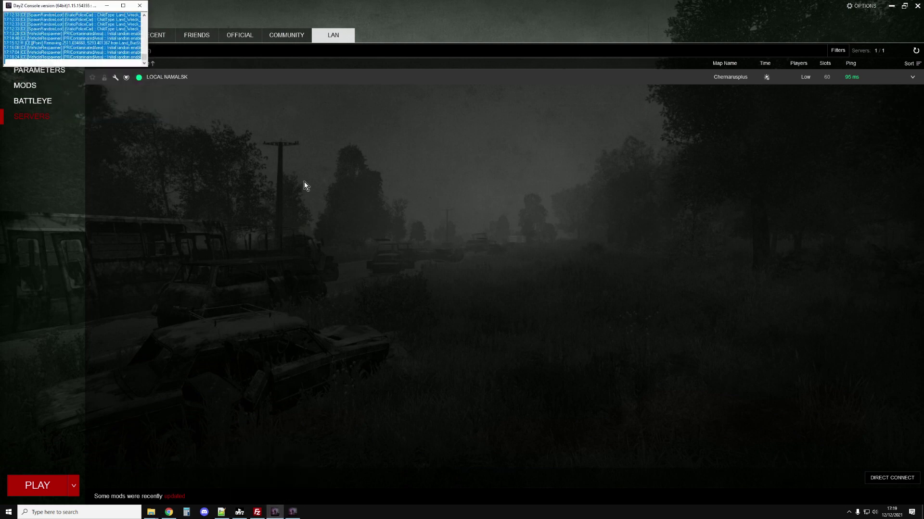
click(140, 5)
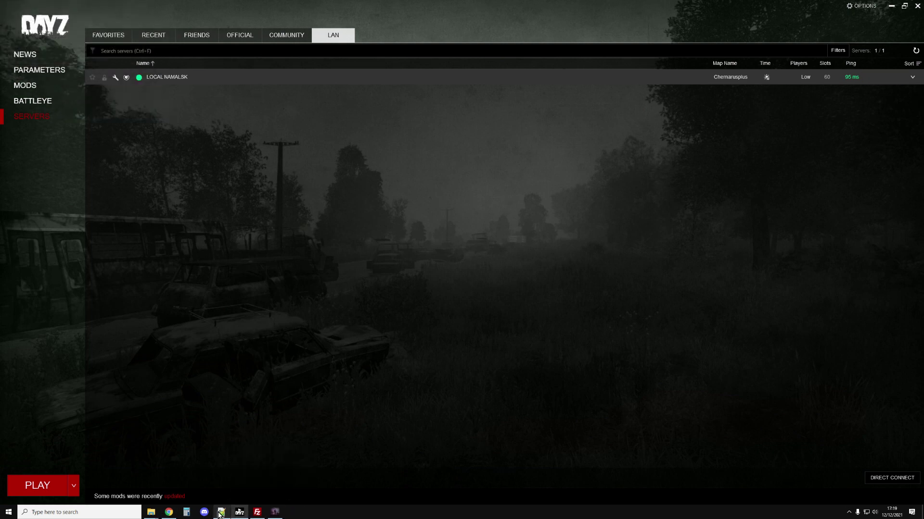
mouse_move(150, 515)
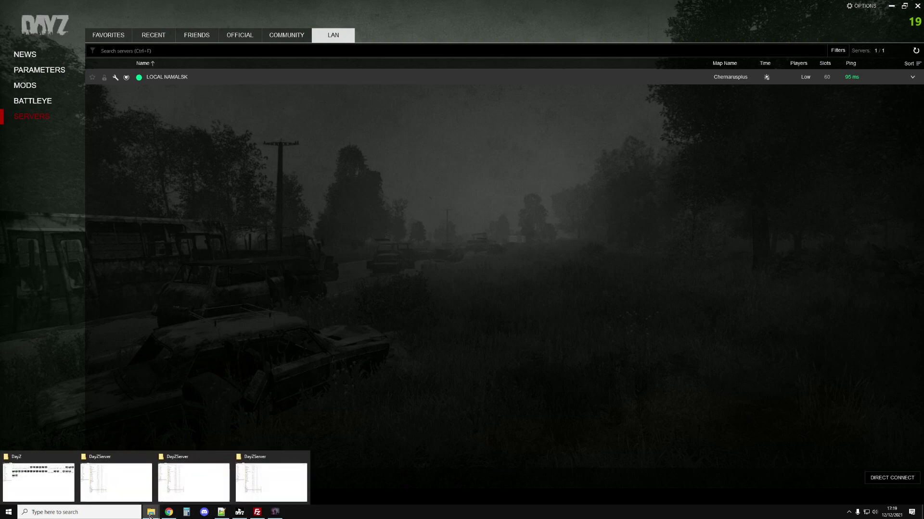
Step: Go up from DayZServer to the Steam common folder, select DayZ and its path, then return to the launcher
click(130, 480)
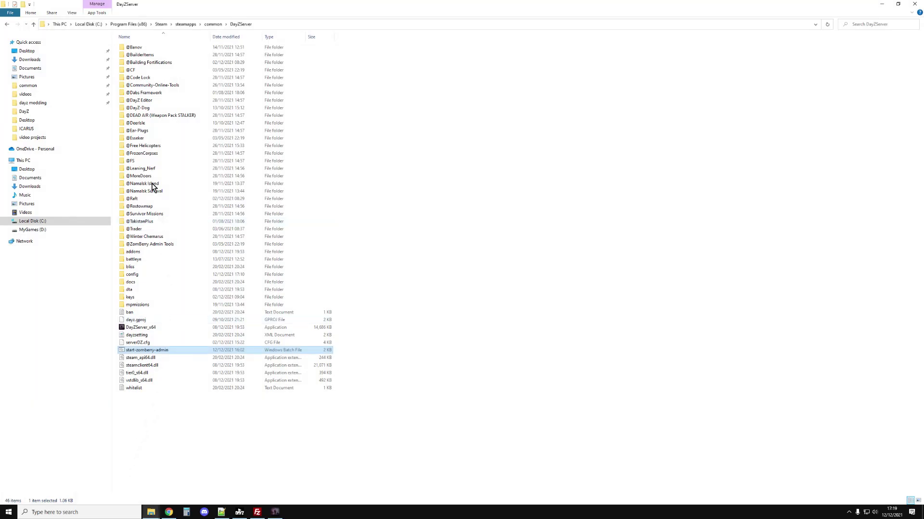
click(32, 23)
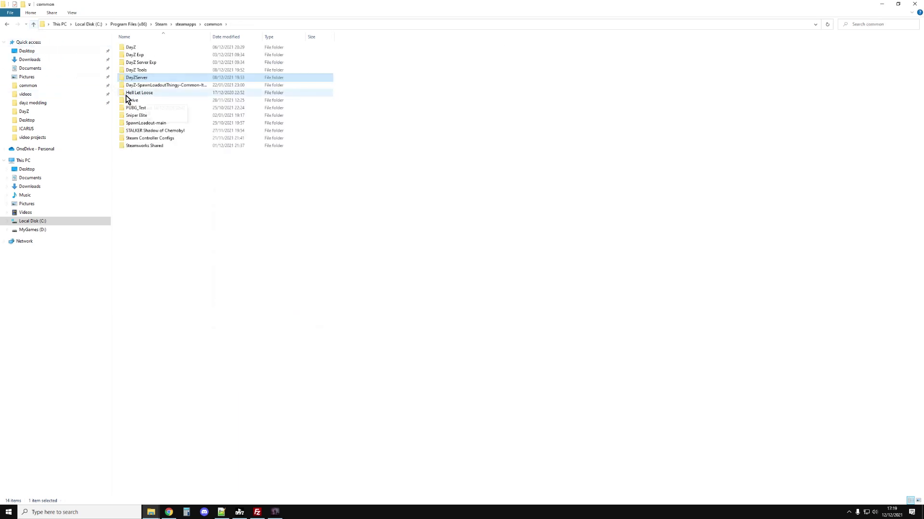
click(130, 49)
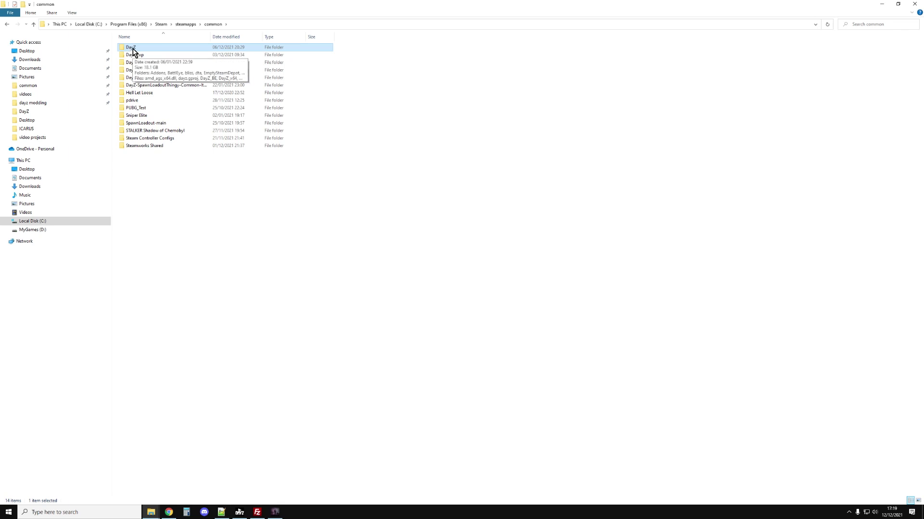
click(246, 21)
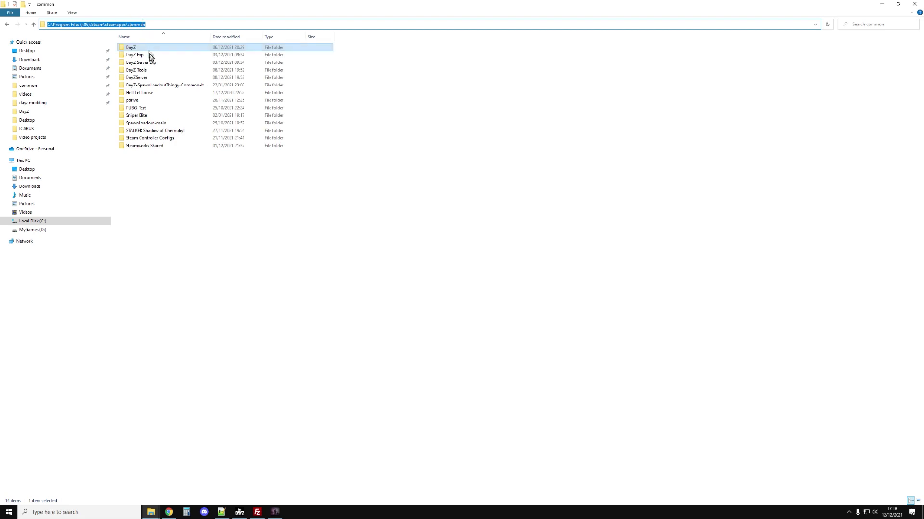
click(240, 513)
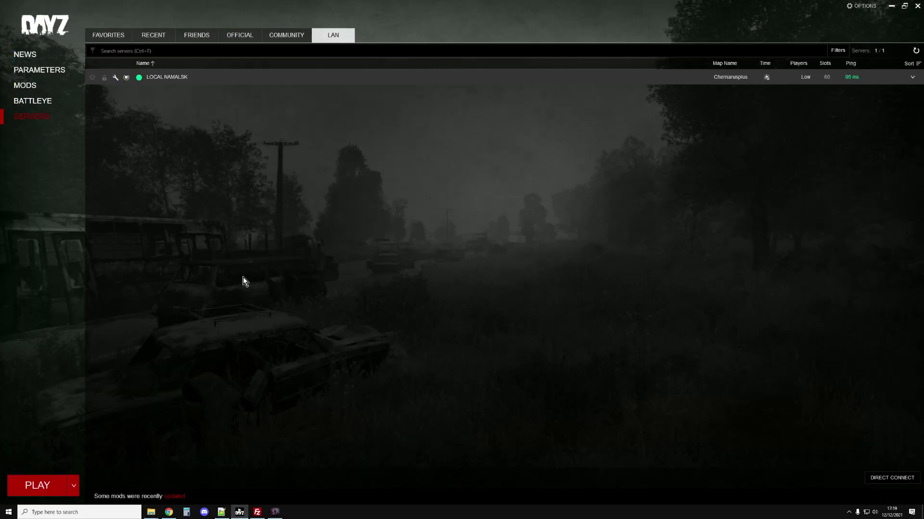
Step: Show the launcher's installed mods list, then dismiss the shutdown warning and confirm exiting the game
click(33, 85)
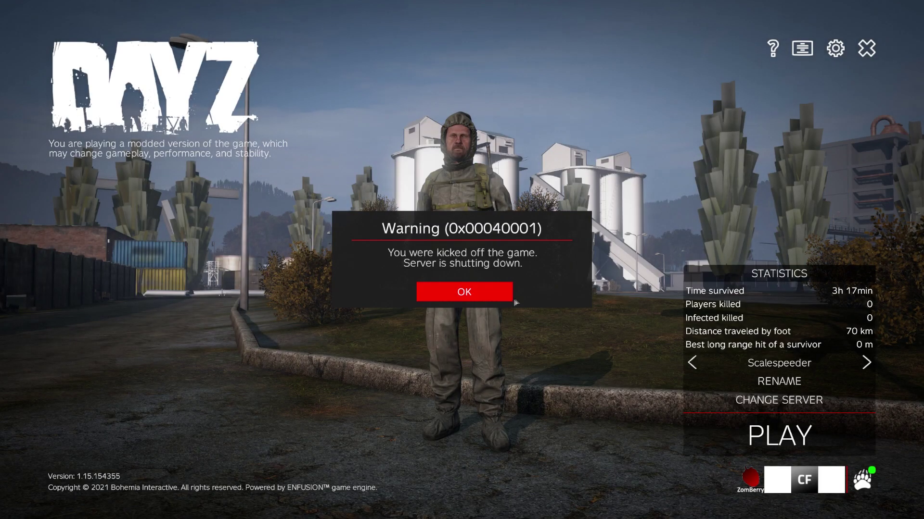
key(Return)
click(867, 48)
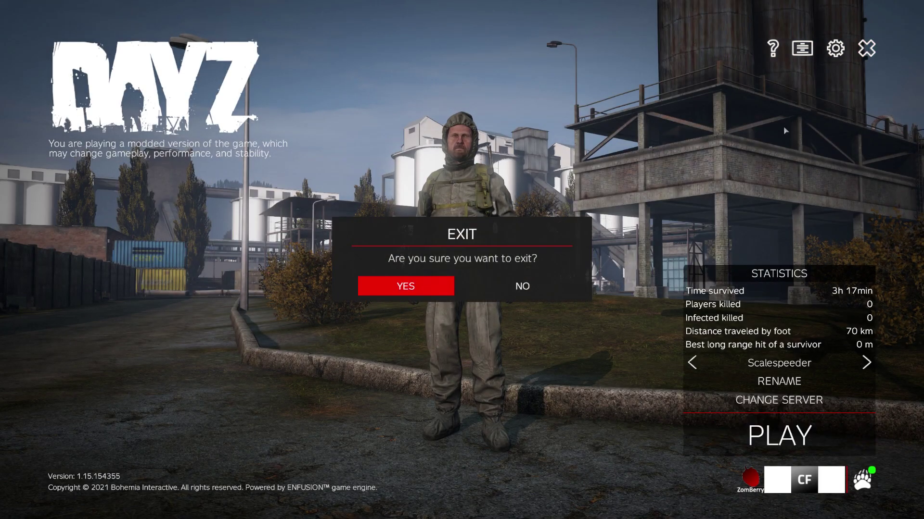
click(414, 290)
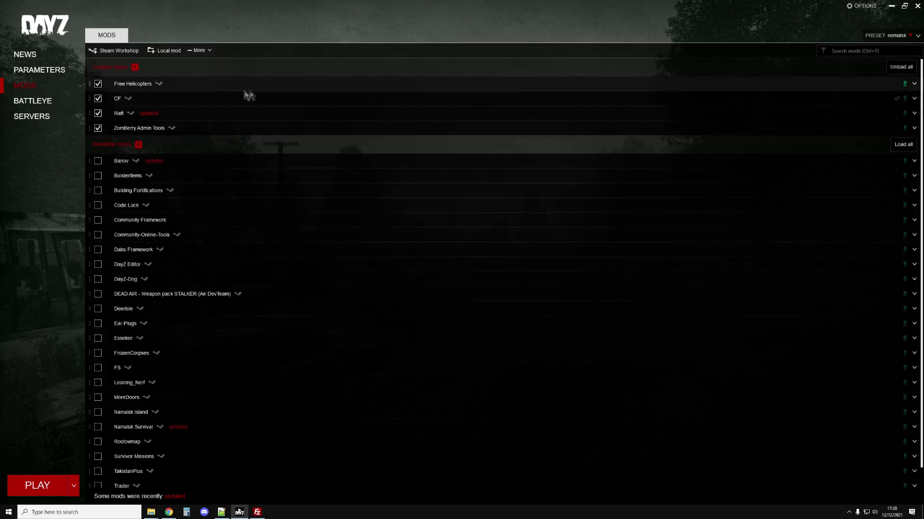
Step: Open the Free Helicopters mod folder in Windows Explorer, accepting the Workshop cache warning
click(914, 84)
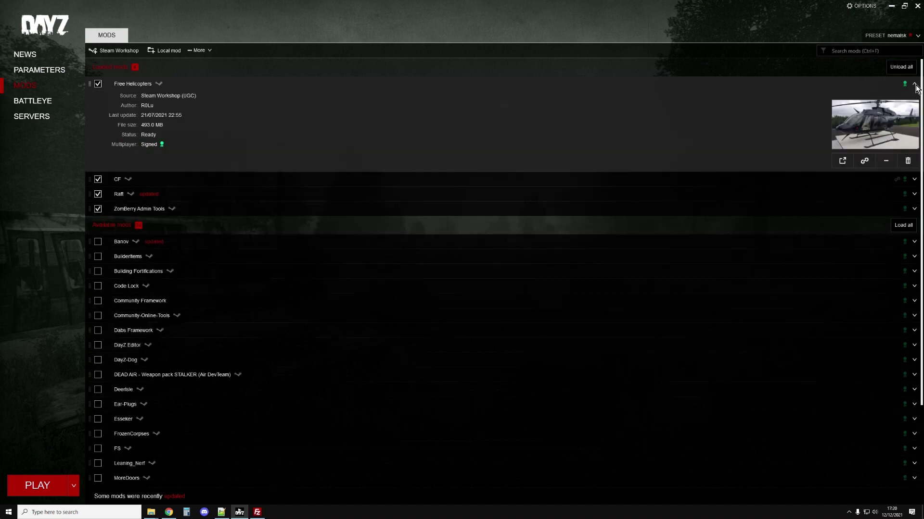
click(886, 161)
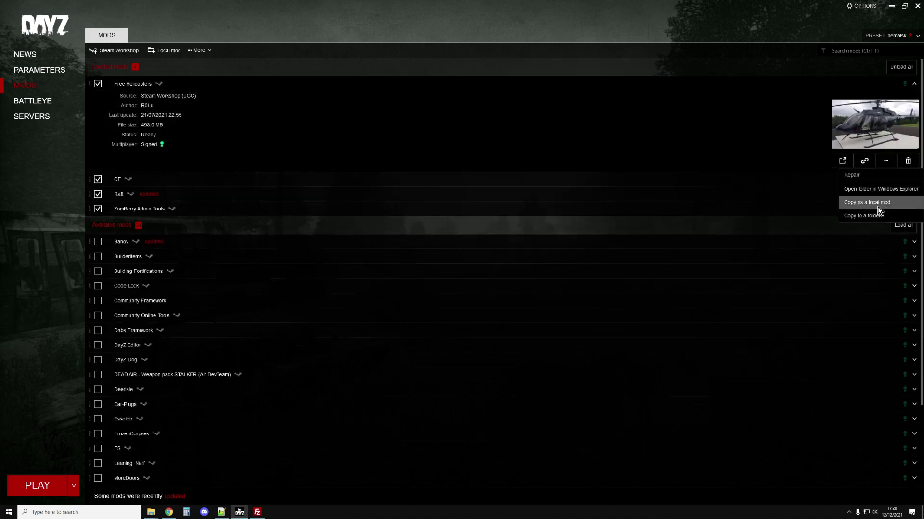
click(875, 190)
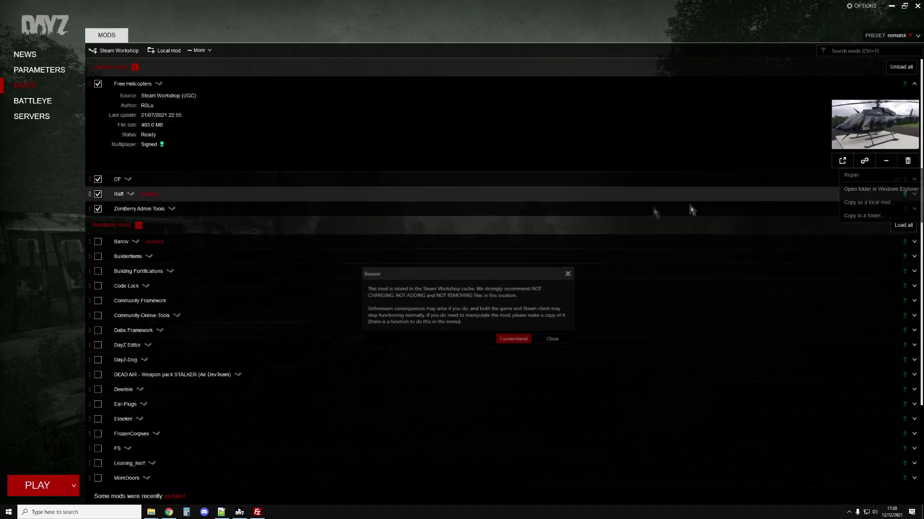
click(512, 341)
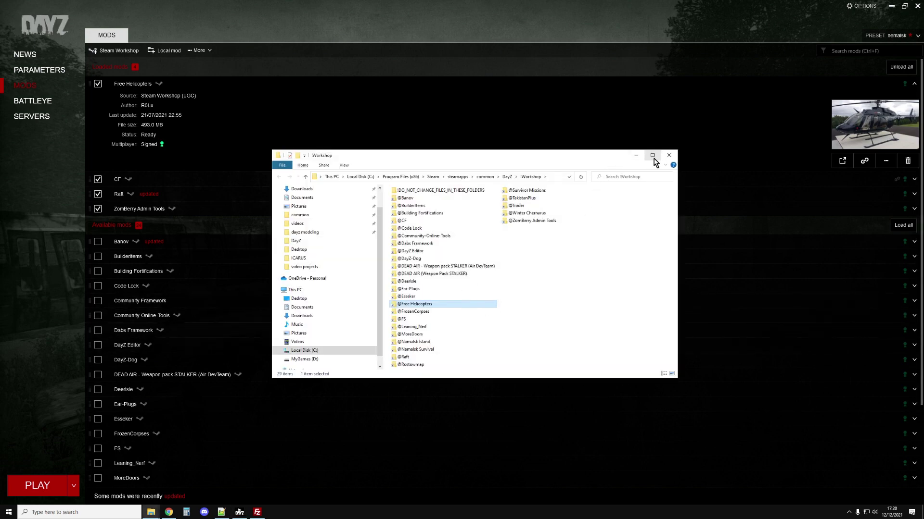
Step: Maximize the !Workshop window and navigate up through common into the DayZServer folder
click(653, 156)
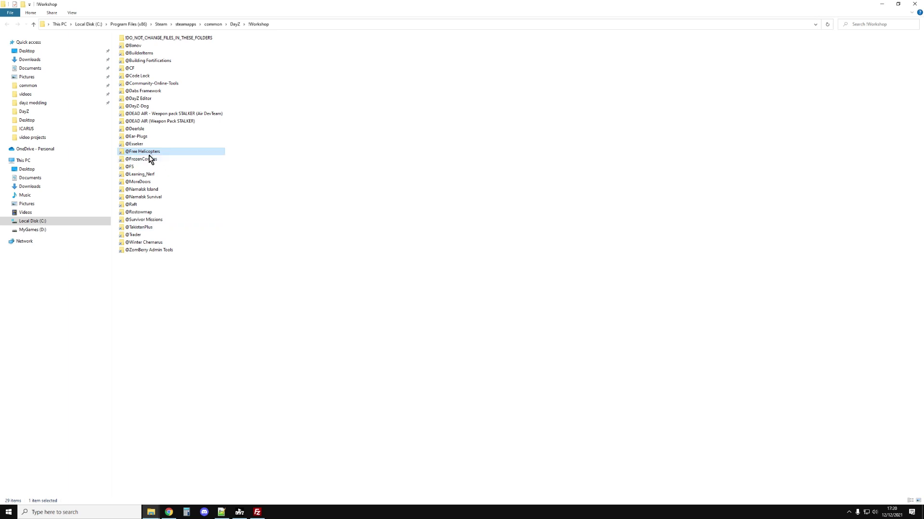
click(136, 206)
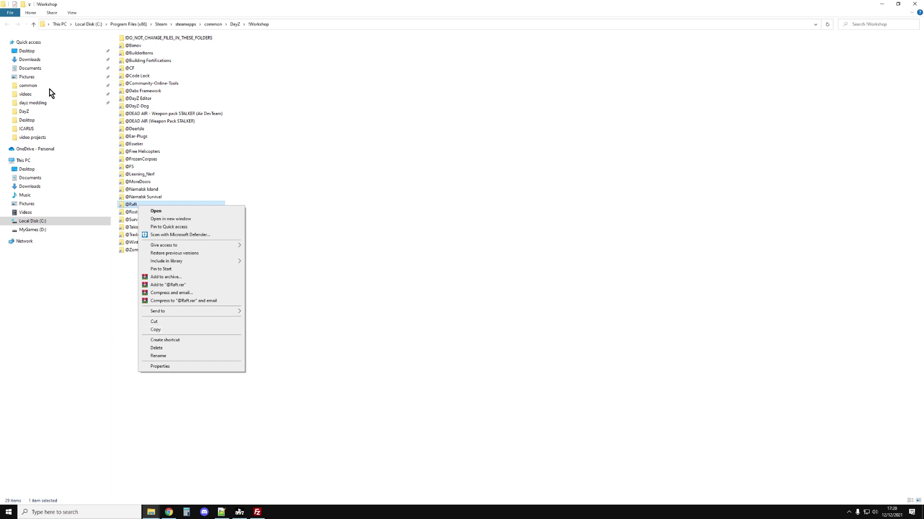
click(33, 25)
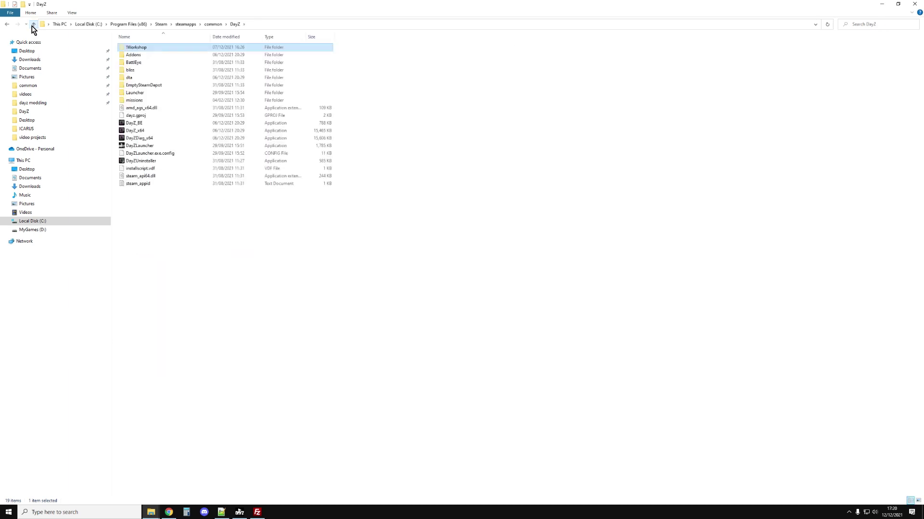
click(32, 25)
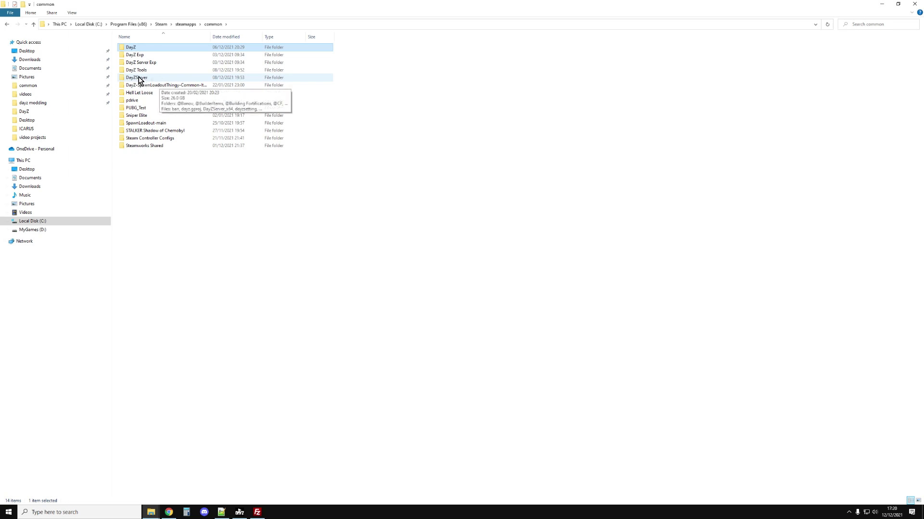
double_click(139, 79)
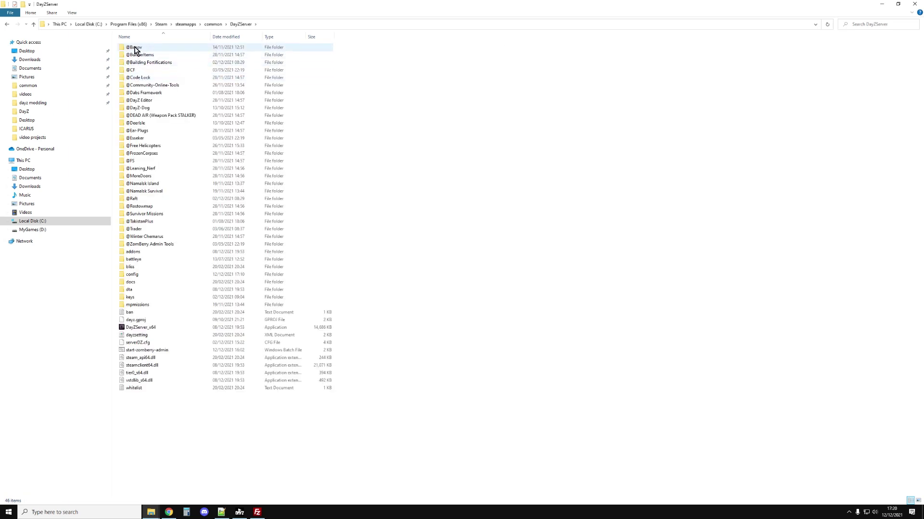
right_click(445, 124)
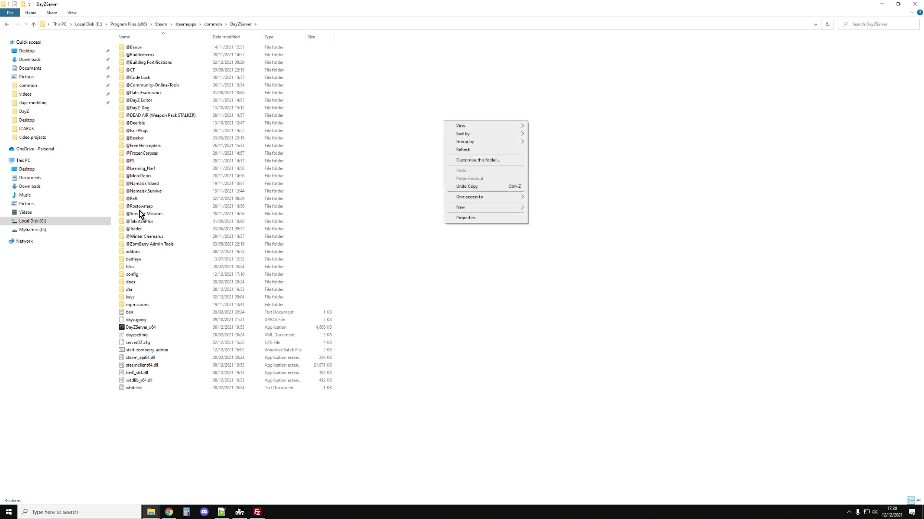
click(135, 201)
double_click(135, 201)
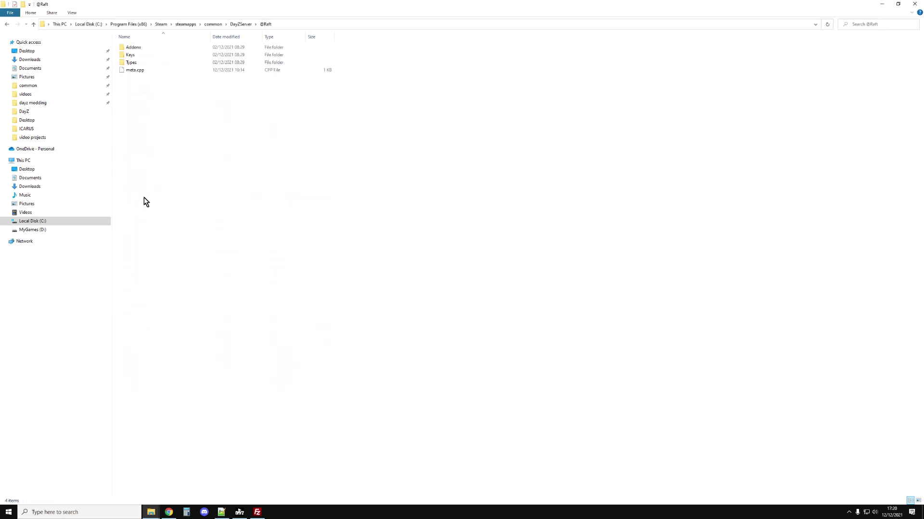
double_click(133, 56)
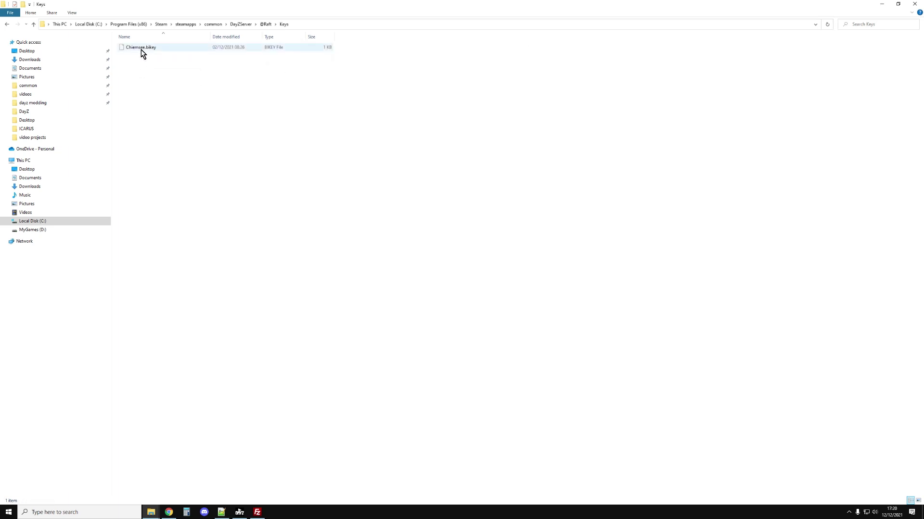
right_click(141, 50)
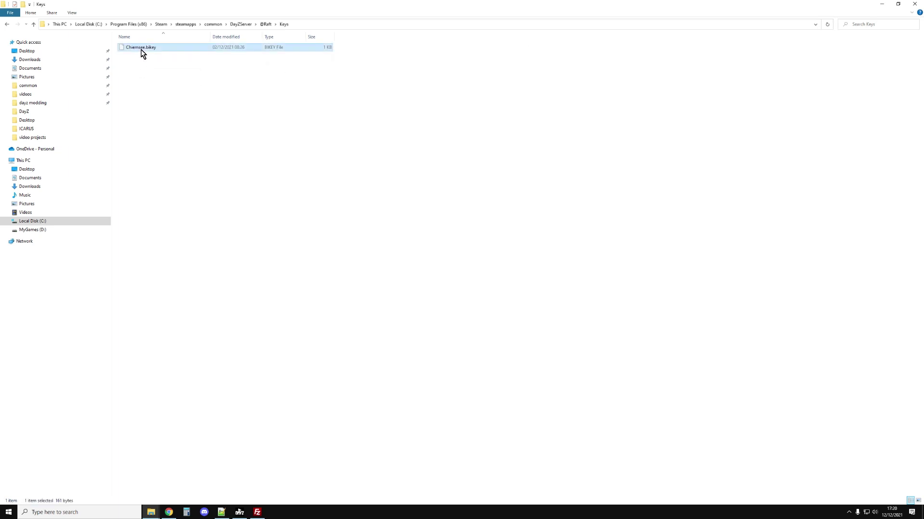
click(34, 26)
click(34, 25)
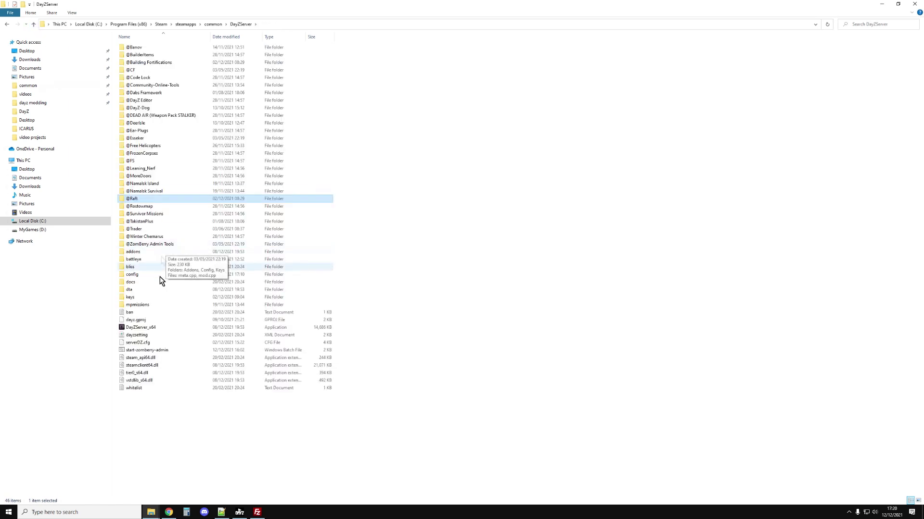
Step: Look inside the server's keys folder and return to DayZServer
double_click(131, 296)
right_click(220, 291)
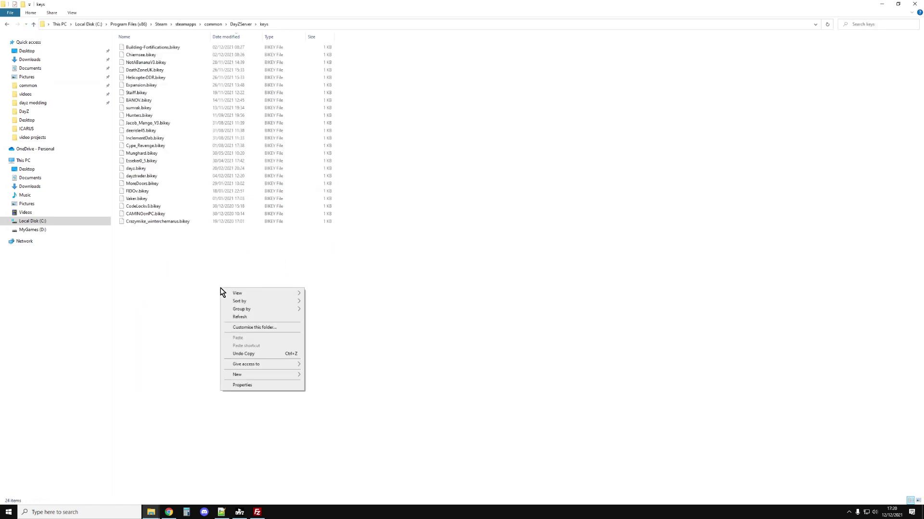
click(164, 294)
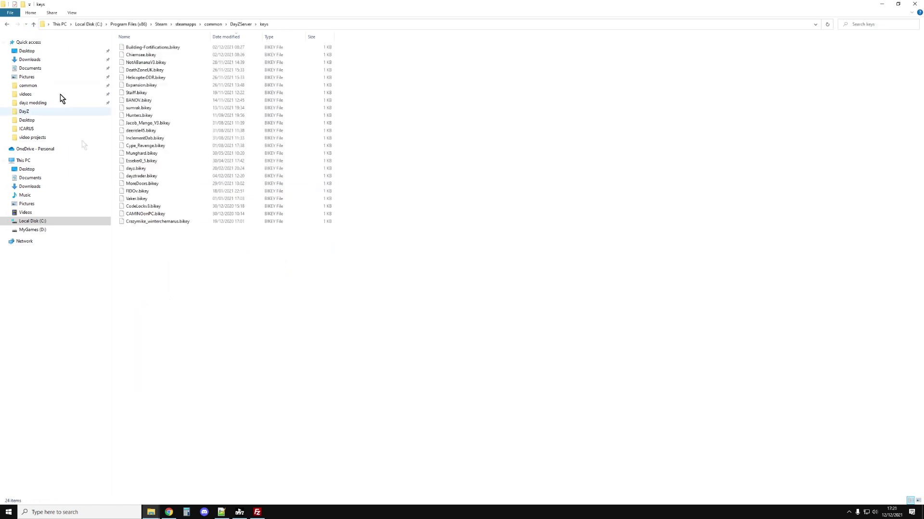
click(33, 24)
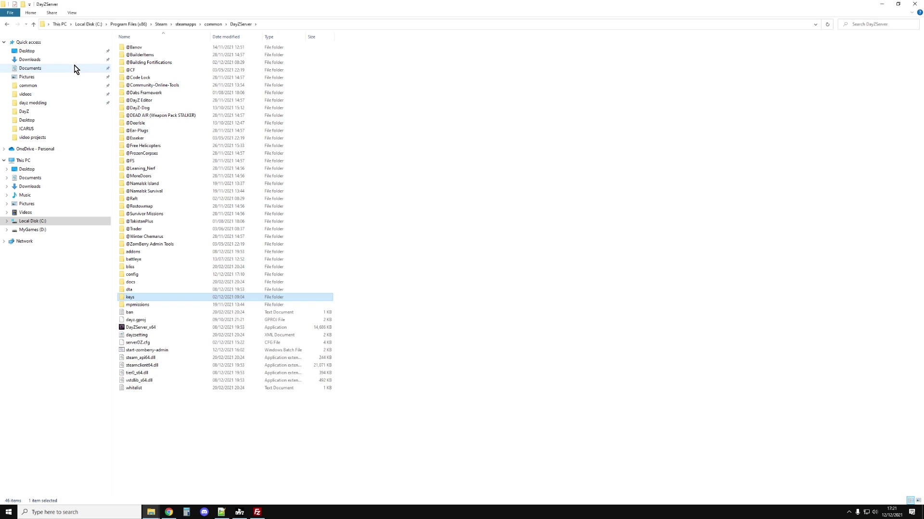
double_click(146, 199)
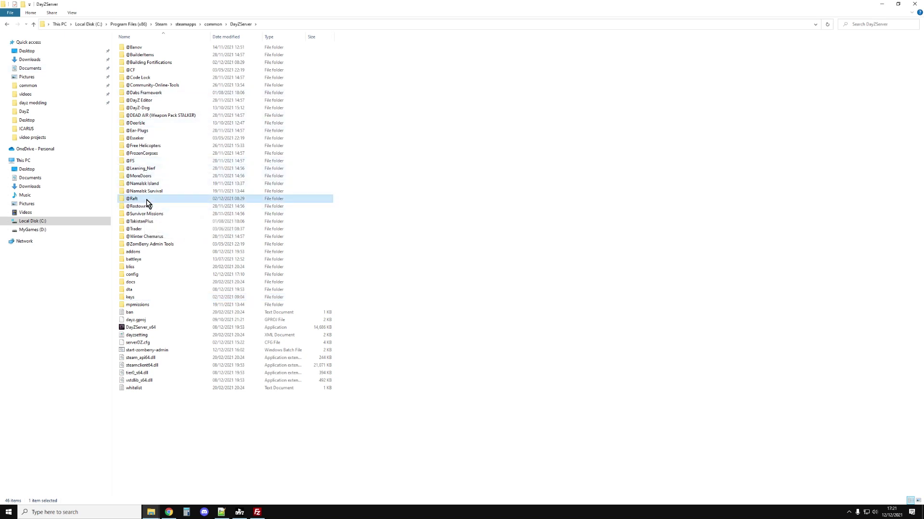
double_click(132, 64)
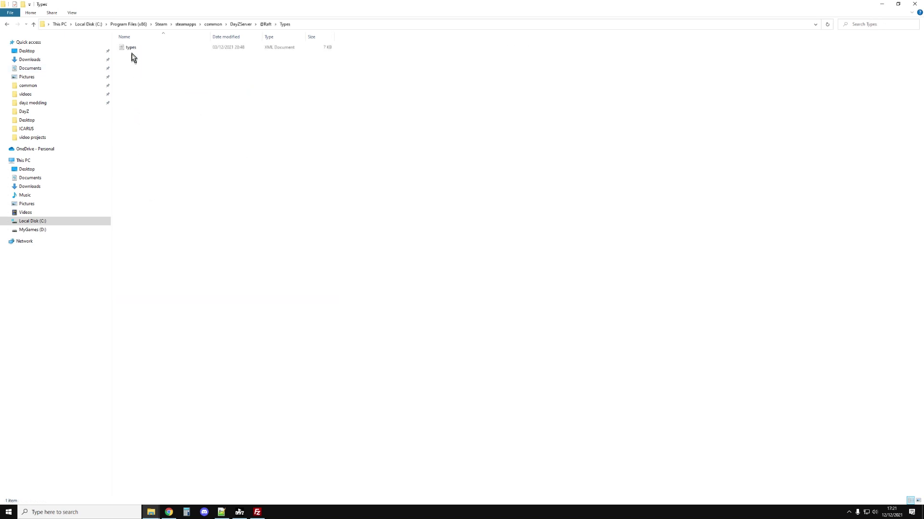
right_click(132, 48)
click(156, 71)
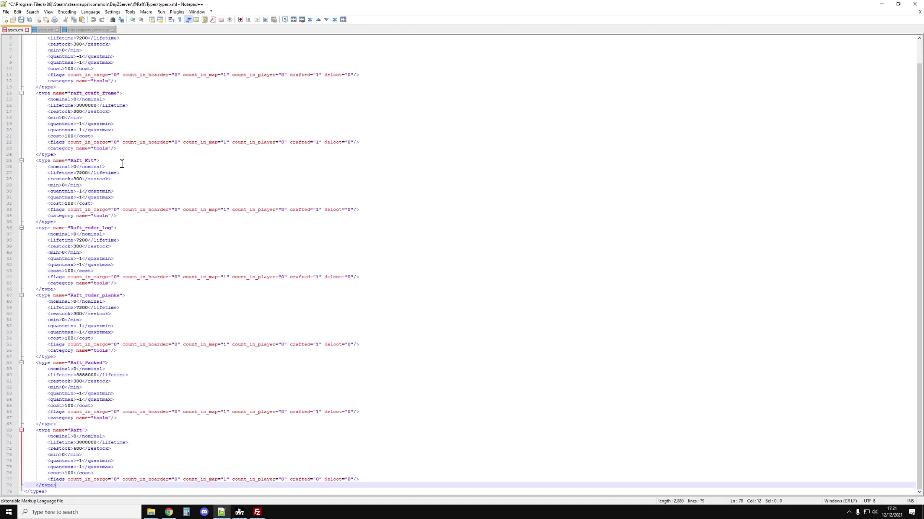
Step: Select all the Raft type entries and copy them
scroll(77, 131, up, 2)
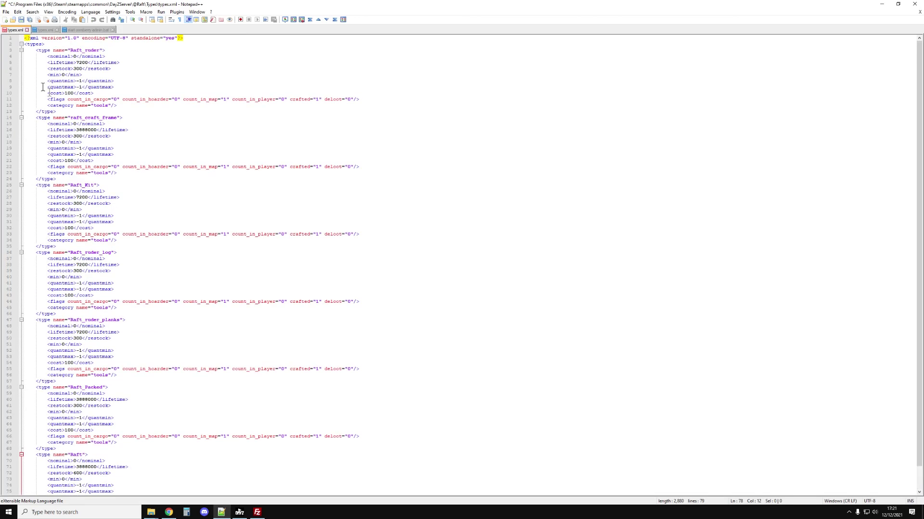
drag(31, 50, 272, 487)
scroll(140, 178, down, 2)
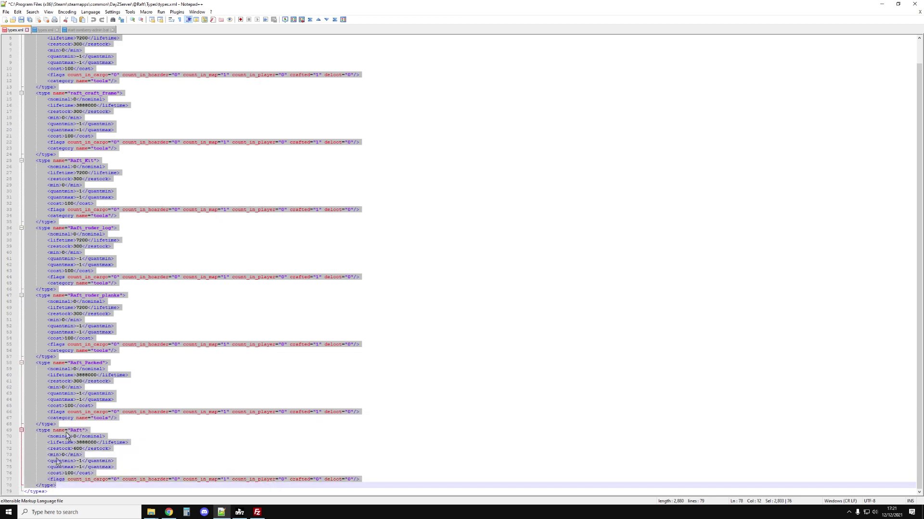
right_click(76, 405)
click(93, 264)
scroll(99, 264, up, 2)
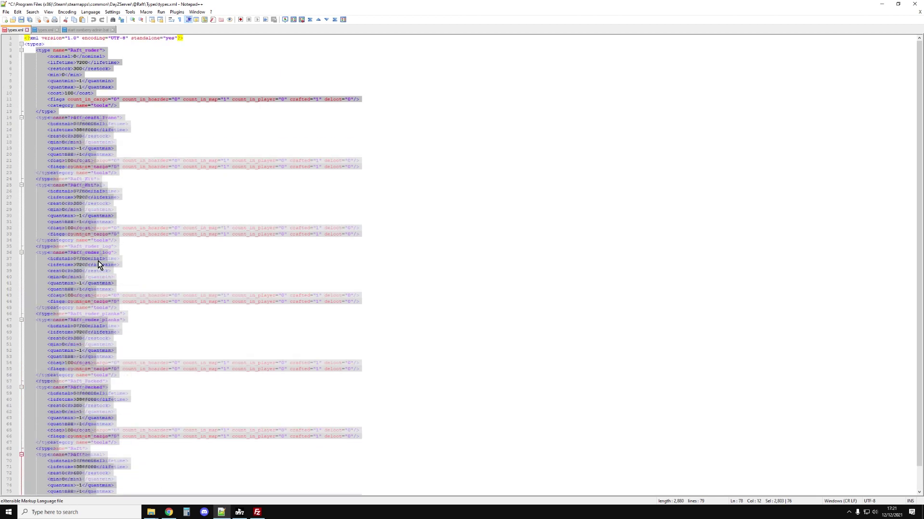
click(43, 30)
Step: Review the rafty types block in the mission types.xml, then bring the DayZServer folder window forward
scroll(131, 160, up, 5)
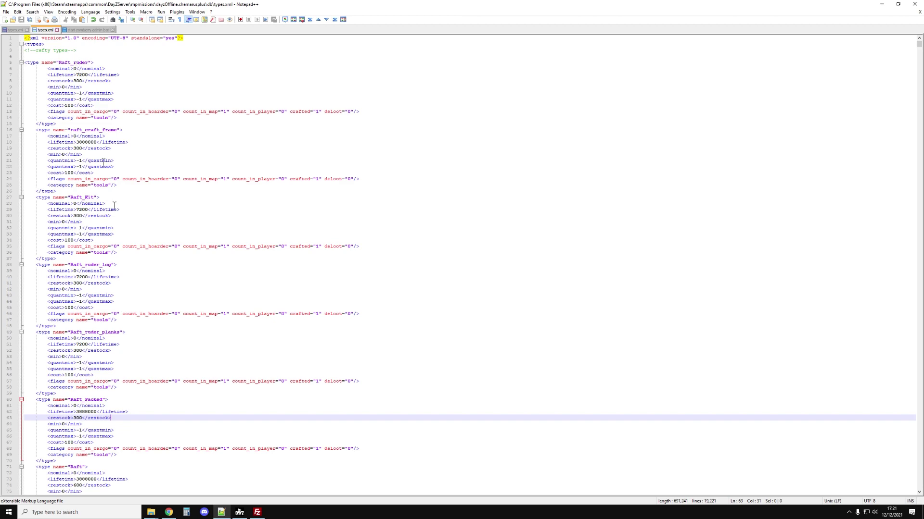
scroll(138, 424, down, 5)
scroll(138, 424, up, 5)
click(81, 50)
scroll(82, 53, down, 9)
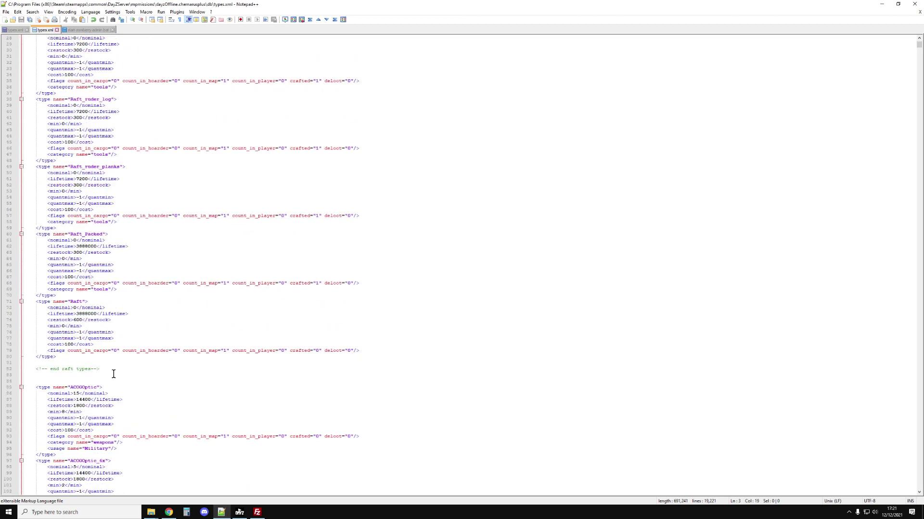
scroll(113, 374, up, 9)
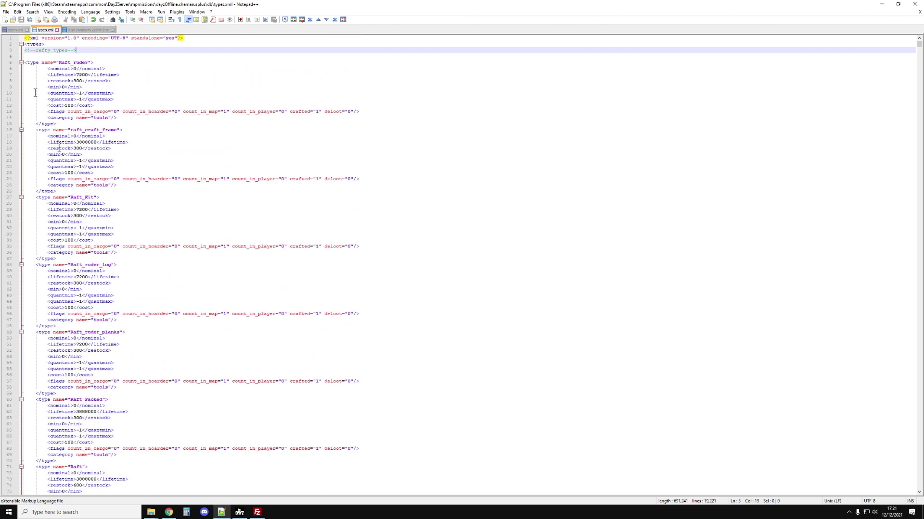
click(151, 512)
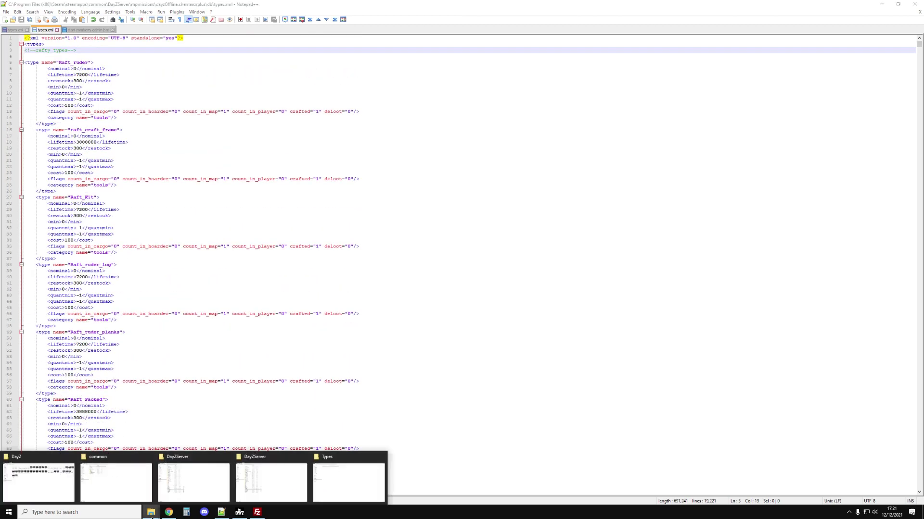
click(175, 493)
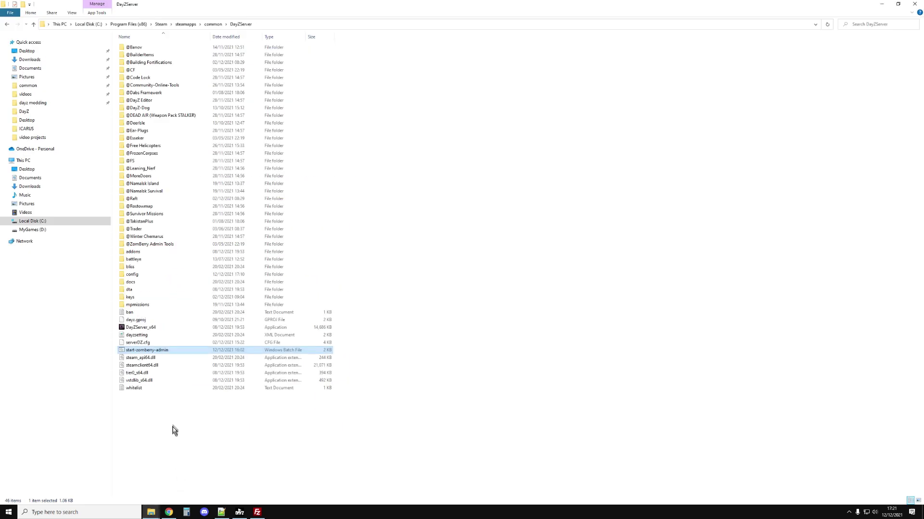
right_click(168, 353)
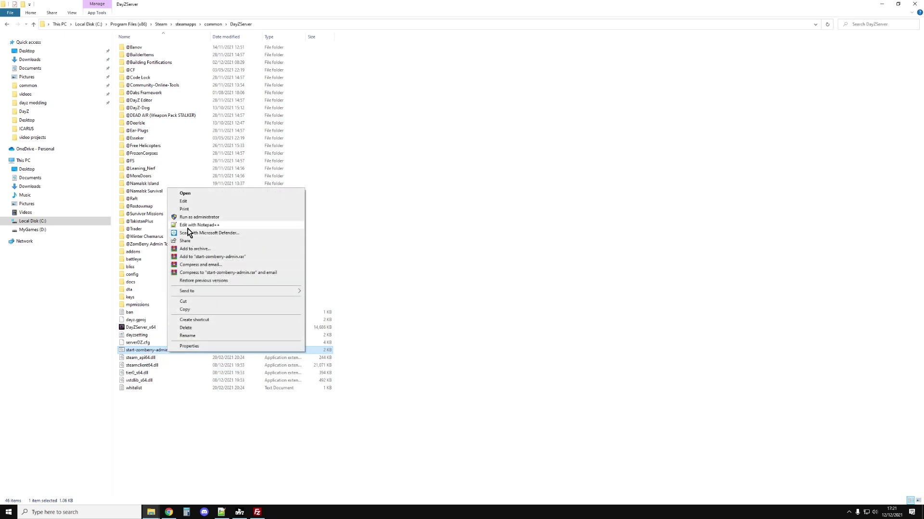
click(187, 226)
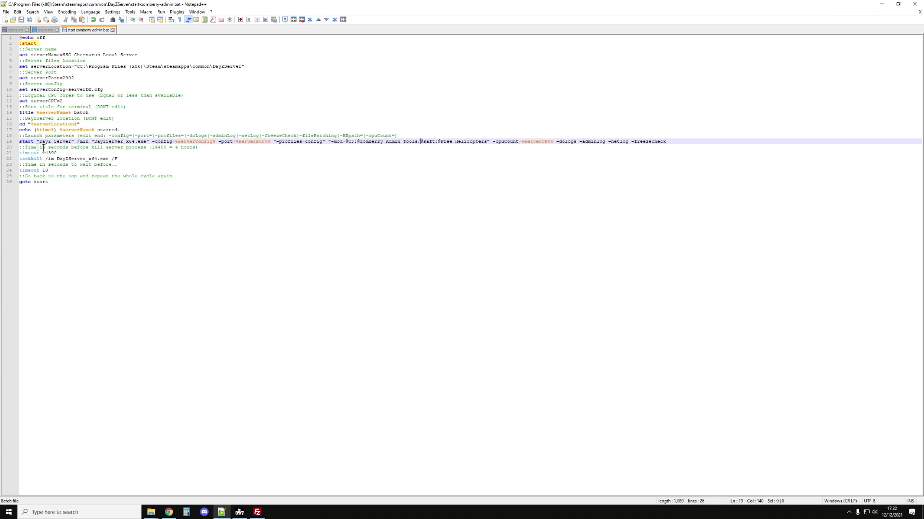
drag(19, 142, 77, 141)
click(105, 137)
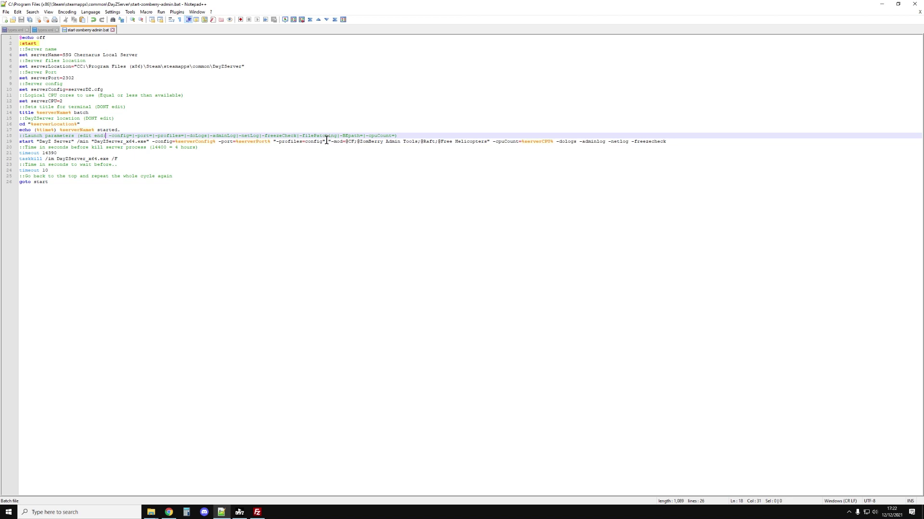
drag(327, 141, 489, 142)
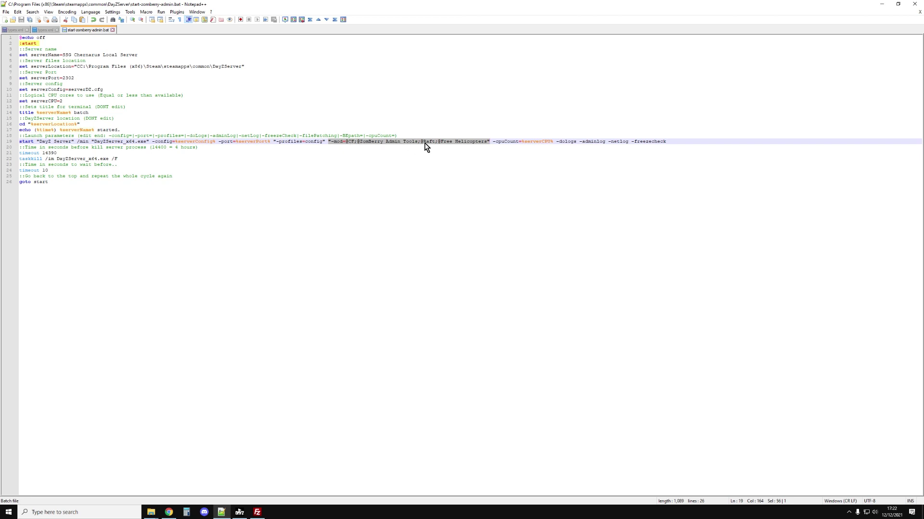
drag(436, 141, 417, 140)
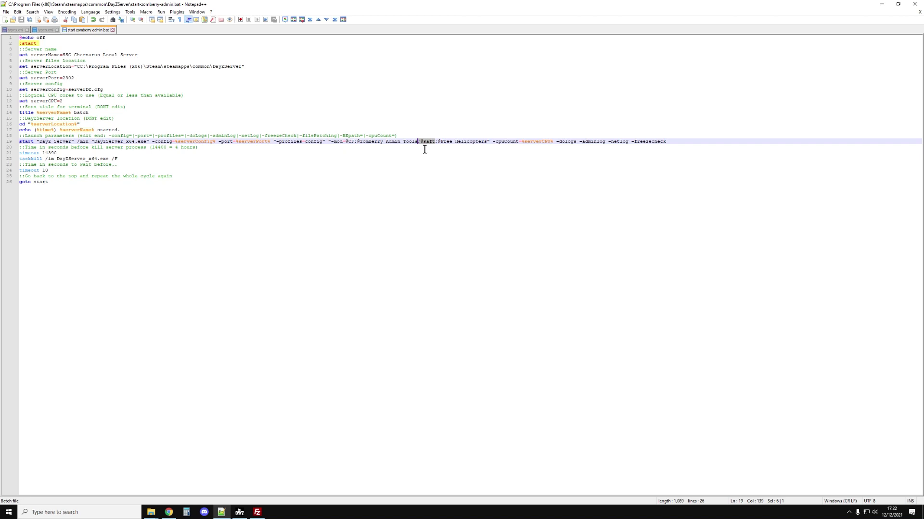
click(428, 154)
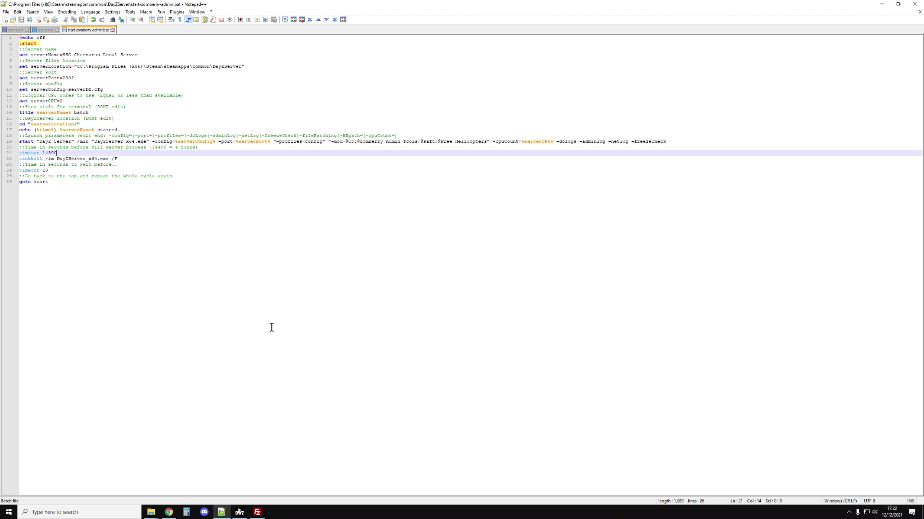
Step: Minimize Notepad++, the Explorer windows and the DayZ launcher, bringing FileZilla forward
click(882, 4)
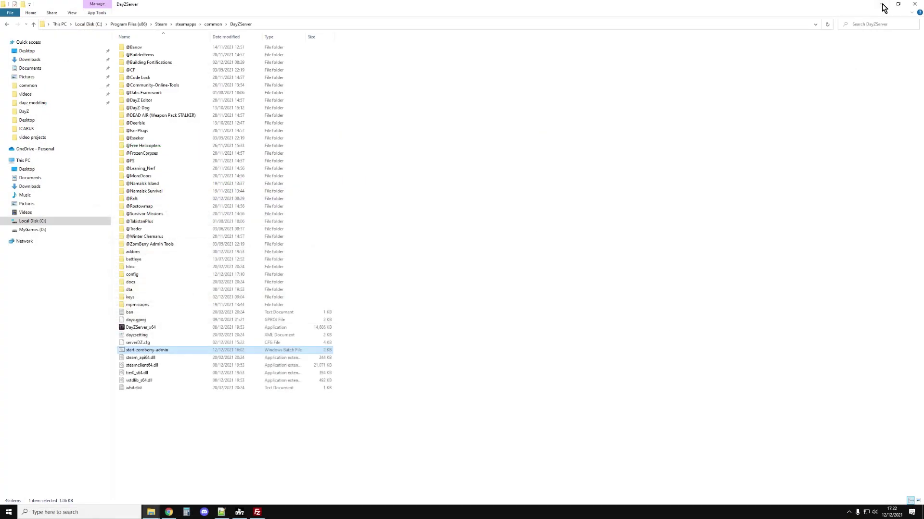
click(883, 5)
click(882, 6)
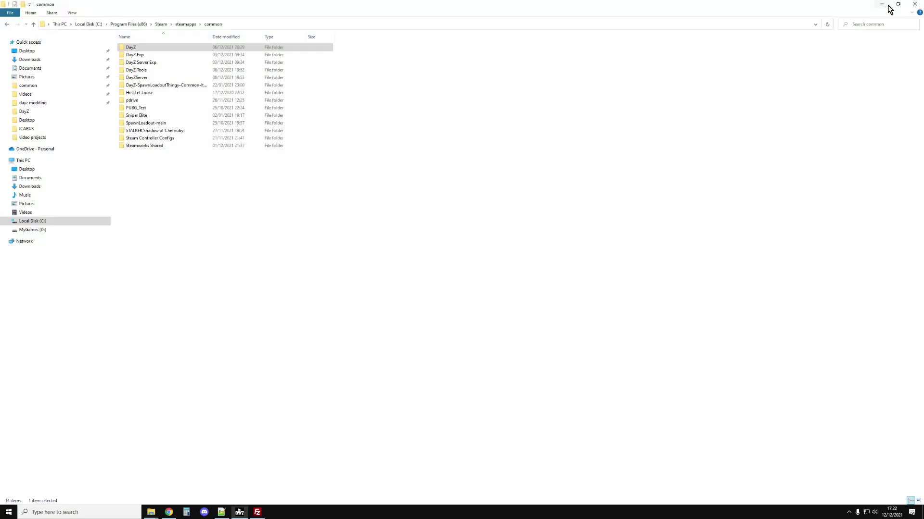
click(891, 6)
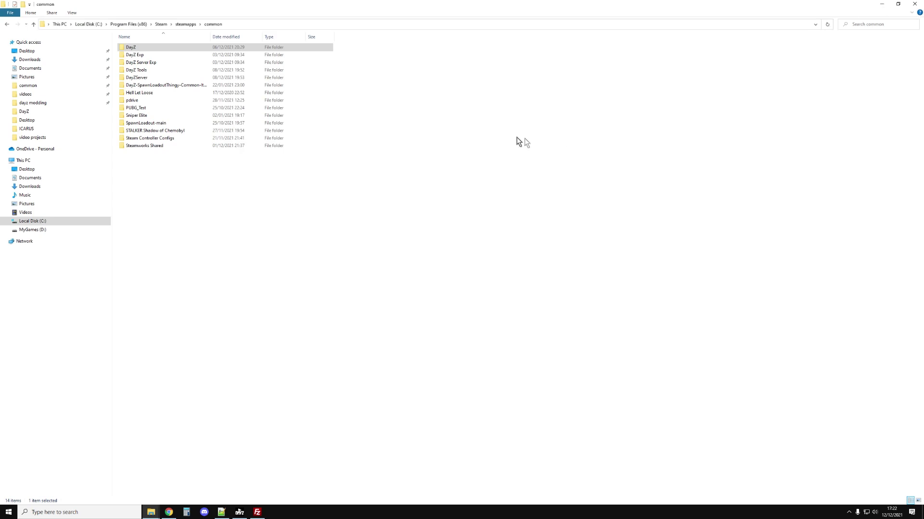
click(258, 512)
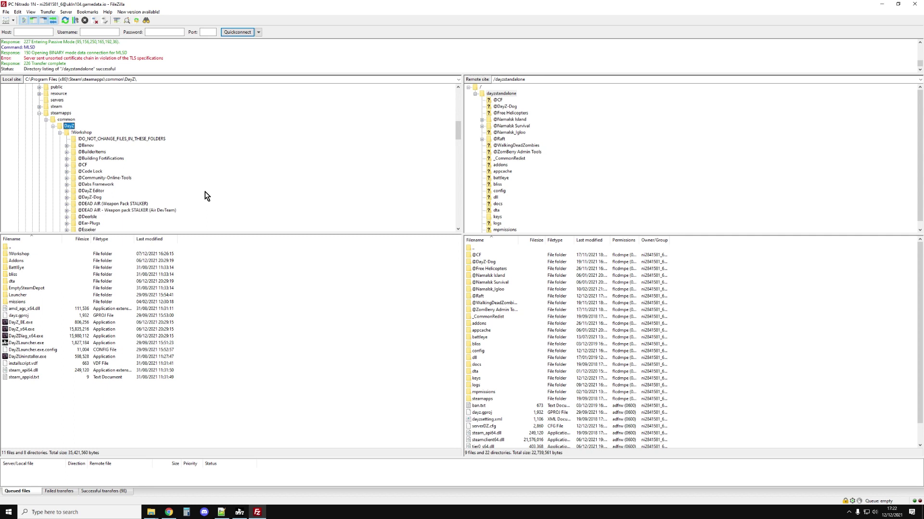
Step: Connect to the saved PC Nitrado 1N site from the Site Manager
click(8, 13)
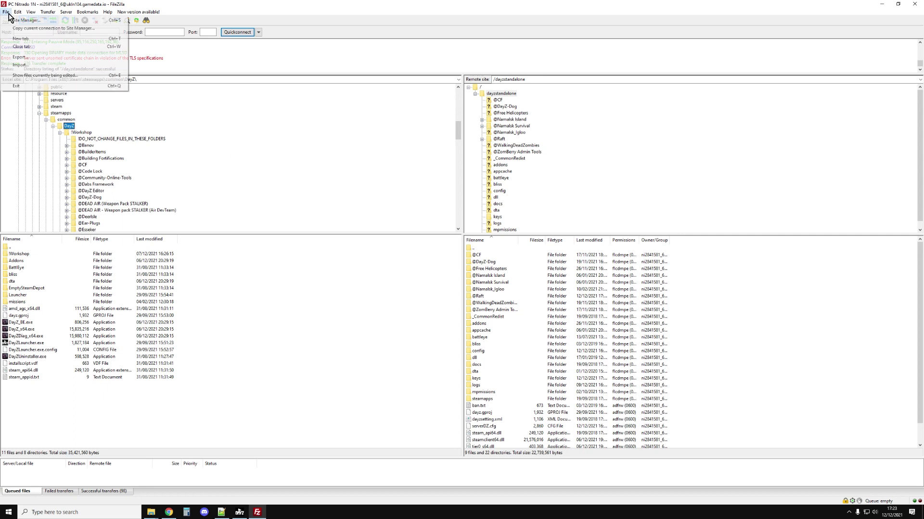
click(26, 20)
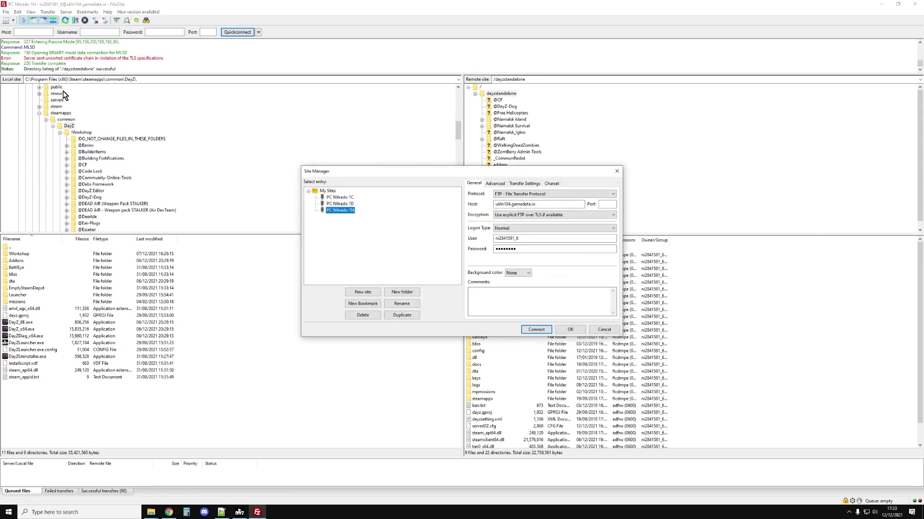
click(602, 331)
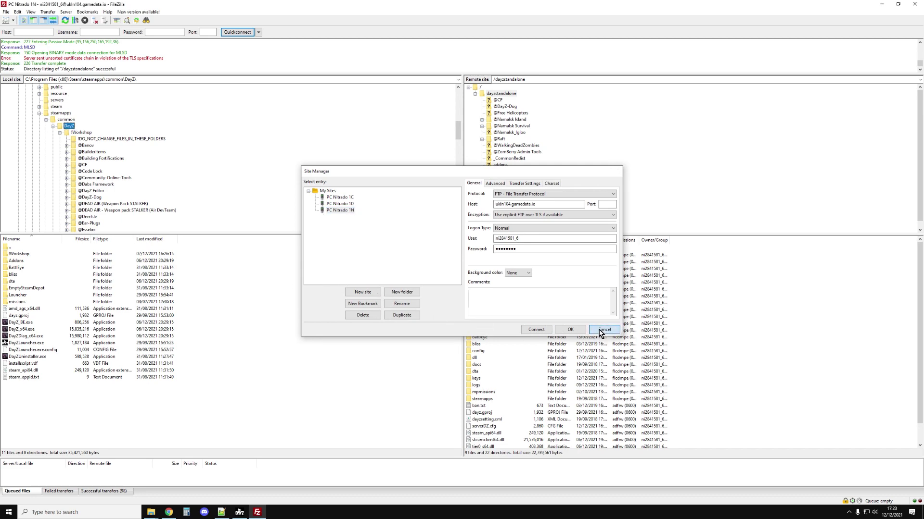
click(7, 12)
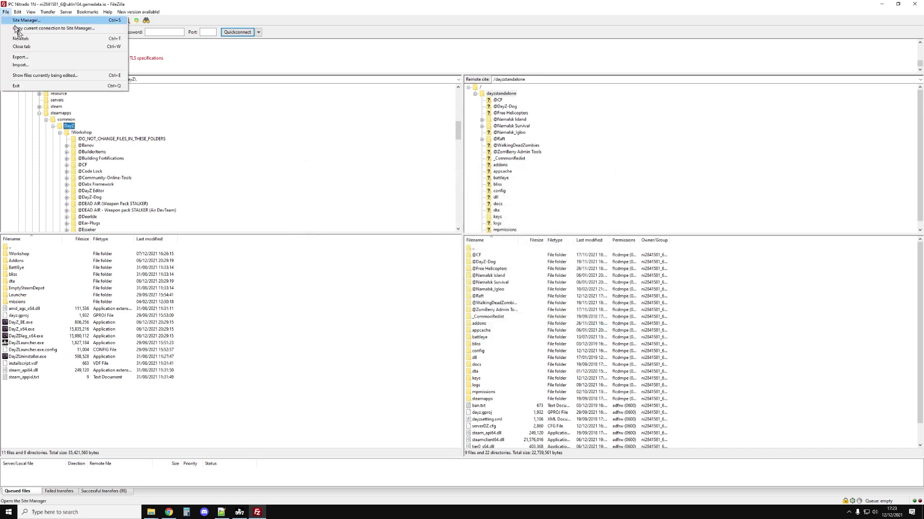
click(27, 20)
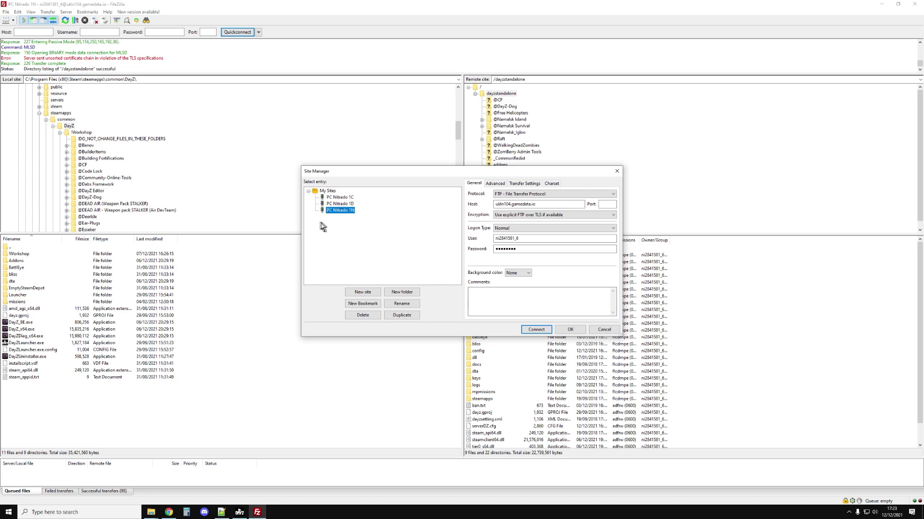
click(537, 330)
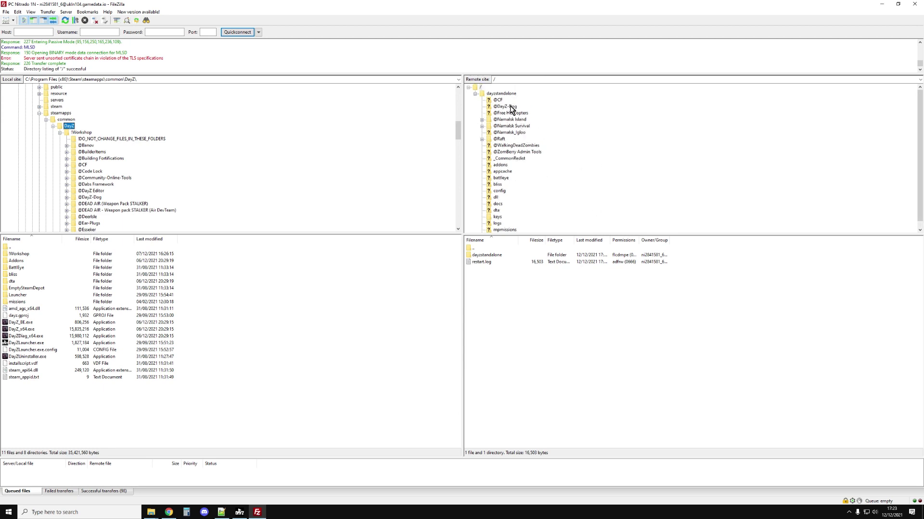
click(53, 126)
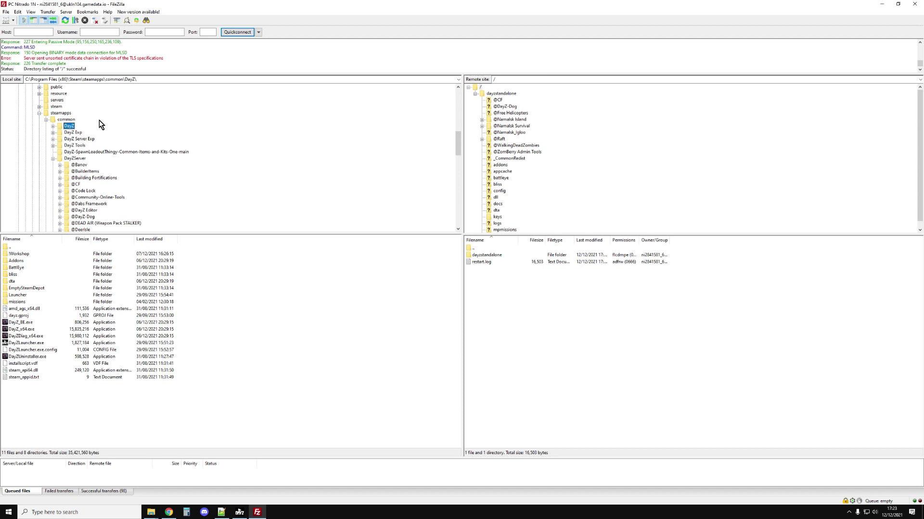
click(54, 126)
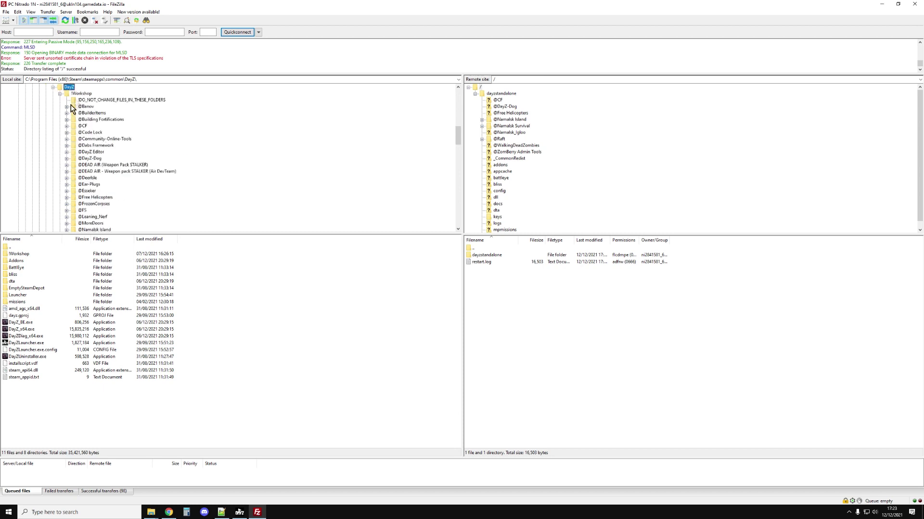
click(80, 94)
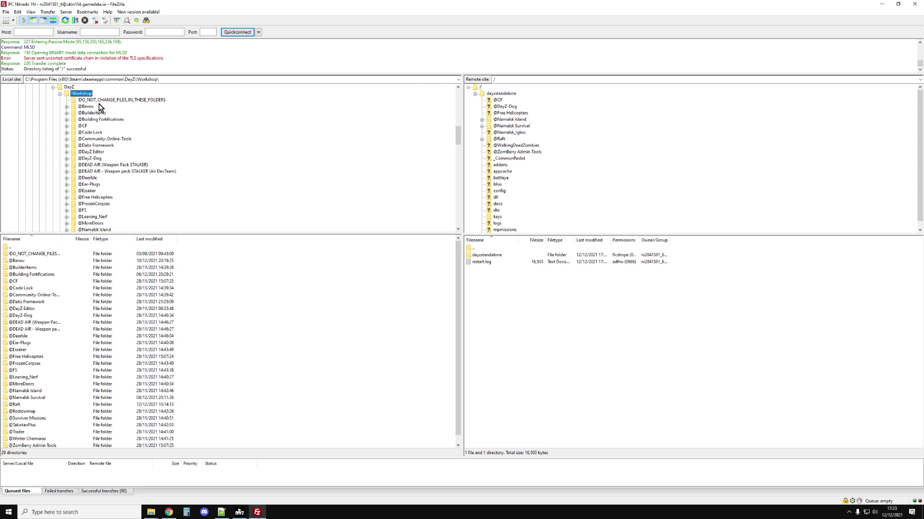
scroll(106, 211, down, 1)
scroll(106, 209, down, 1)
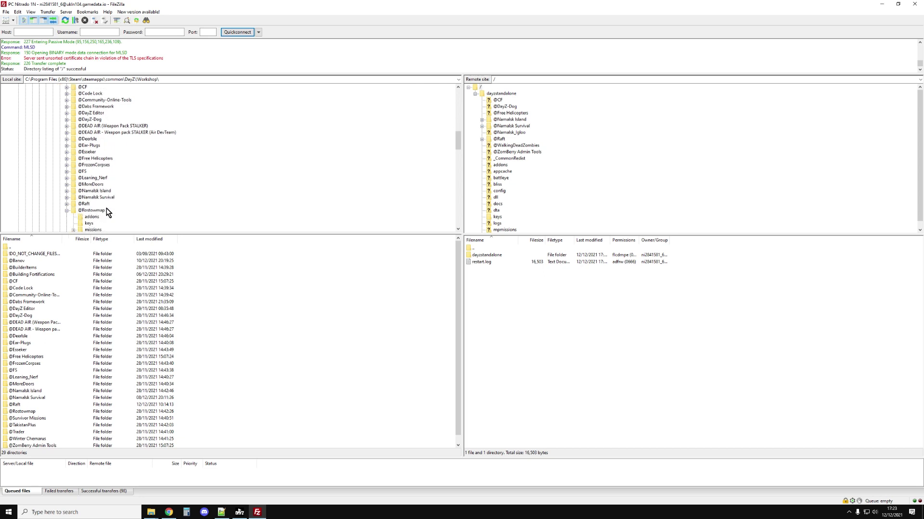
click(84, 204)
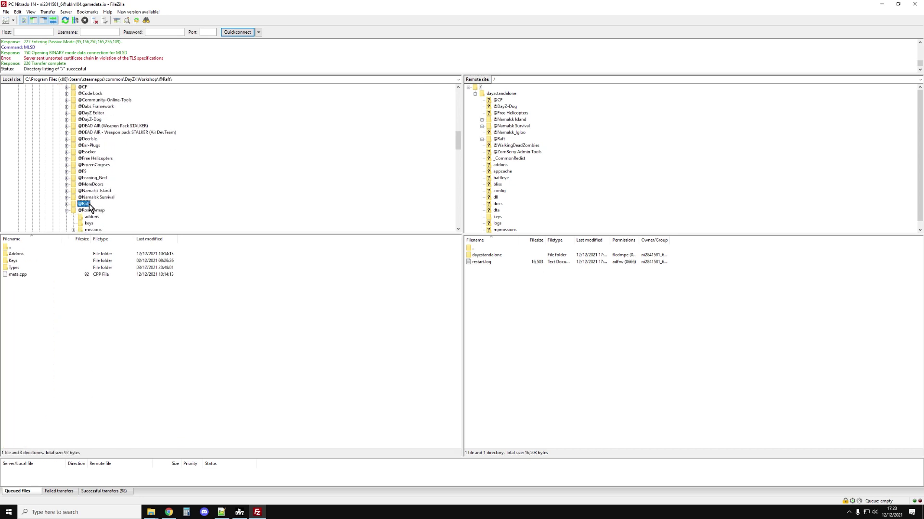
click(499, 96)
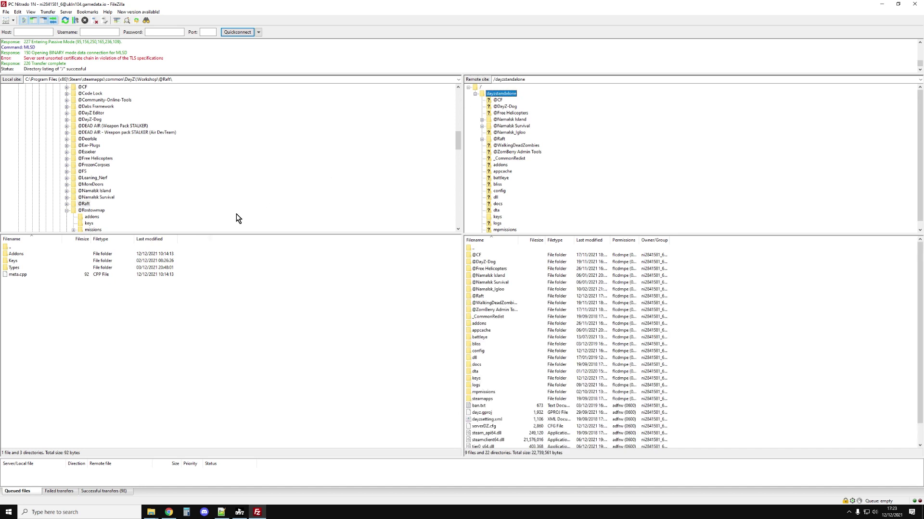
click(85, 205)
right_click(87, 207)
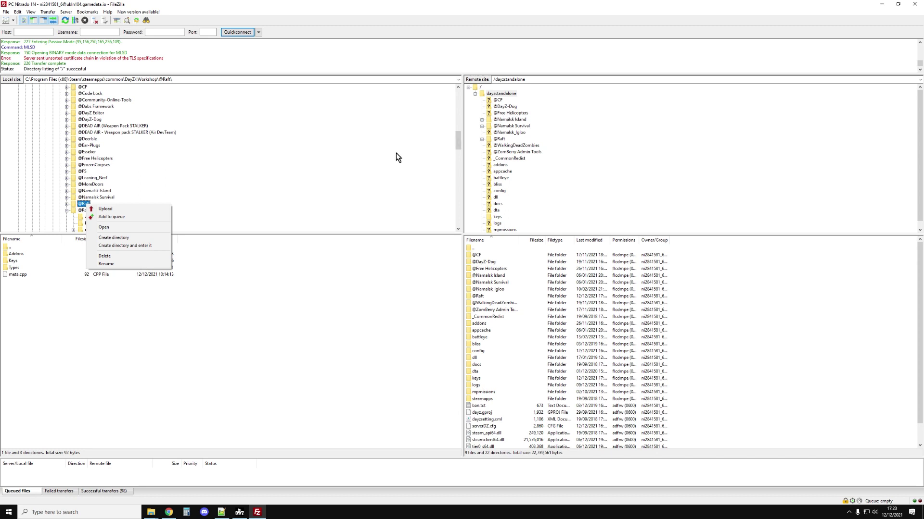
click(64, 203)
click(67, 204)
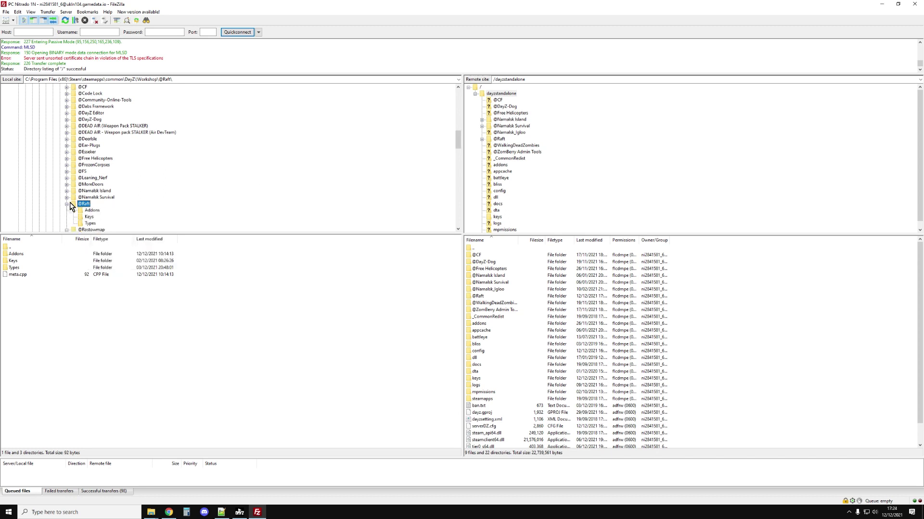
scroll(143, 160, down, 2)
click(90, 178)
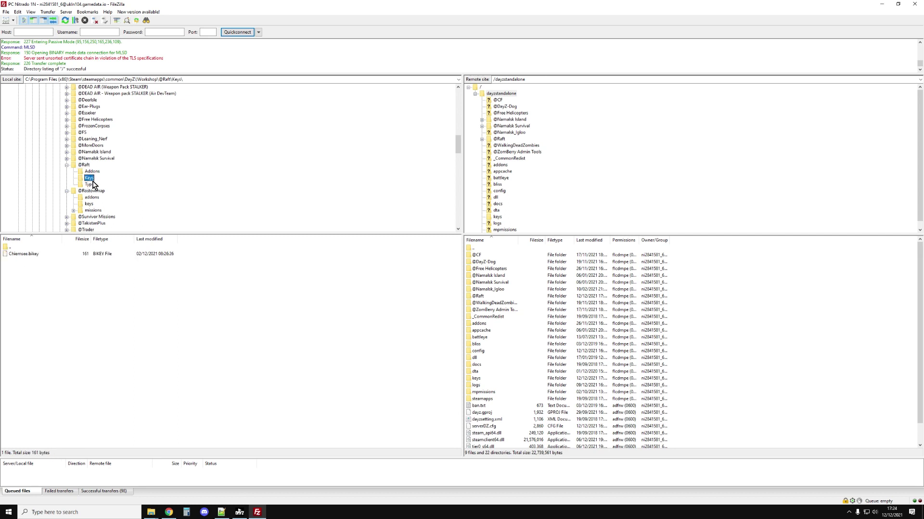
scroll(509, 151, down, 1)
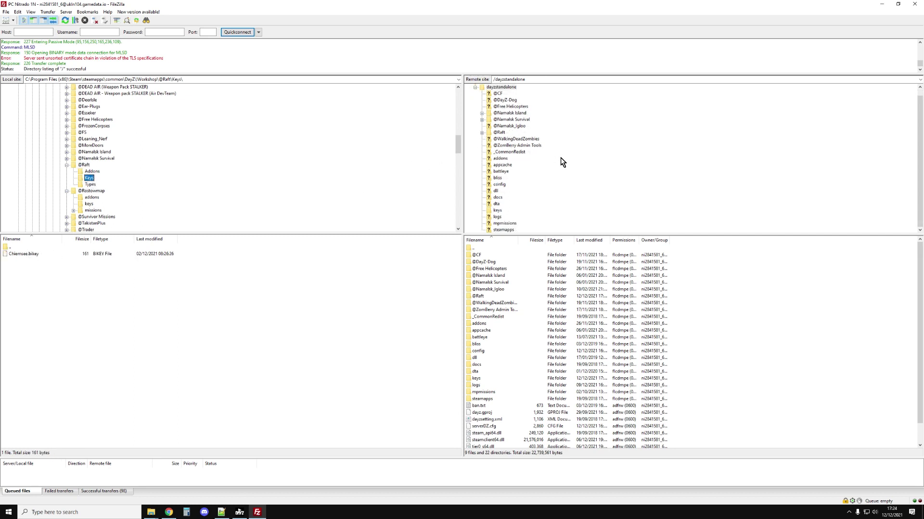
click(498, 211)
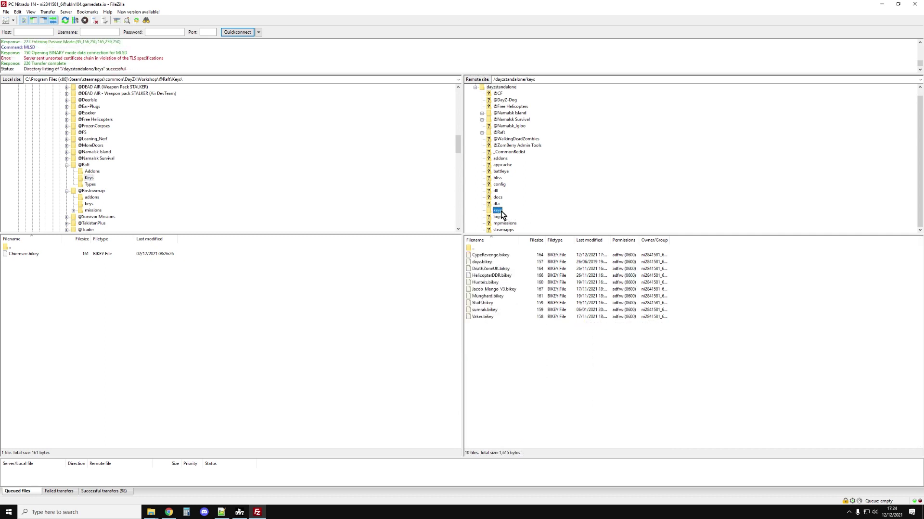
click(26, 257)
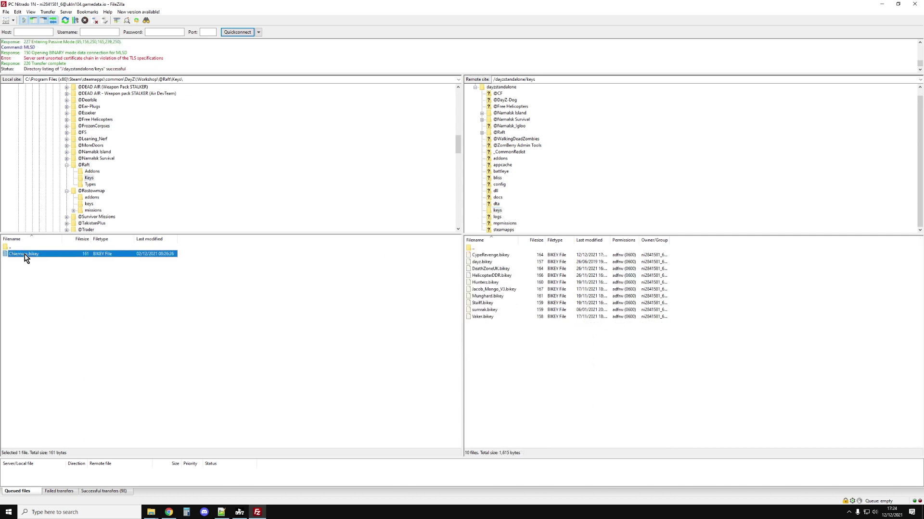
right_click(26, 256)
click(42, 260)
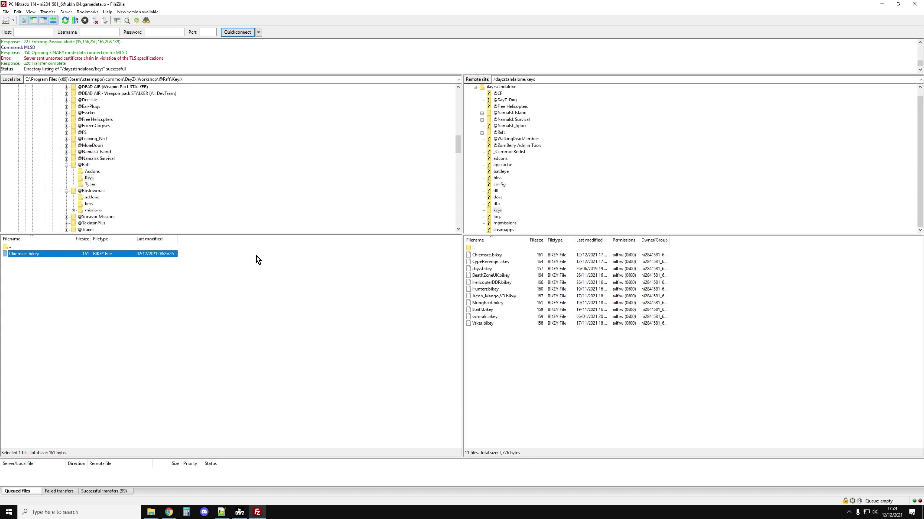
Step: Open the DayZ server's Settings in Nitrado and save the edited Additional mods list
click(177, 514)
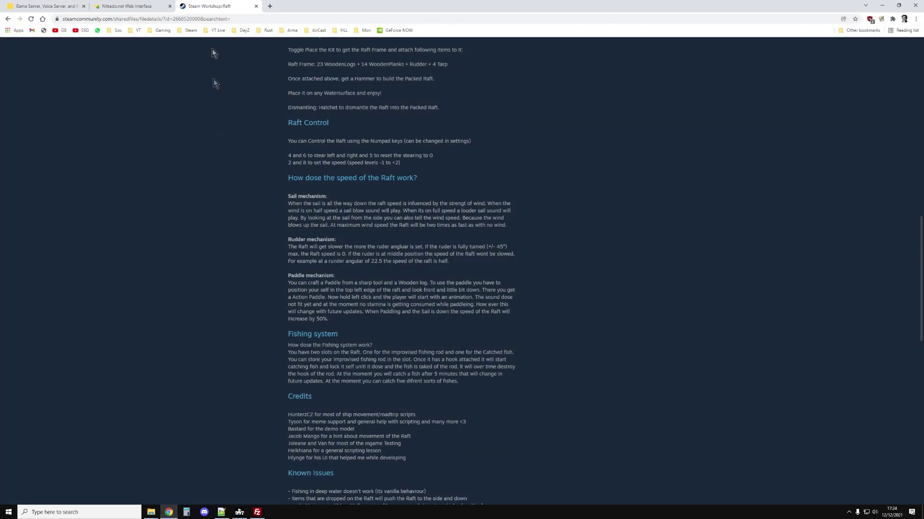
click(45, 7)
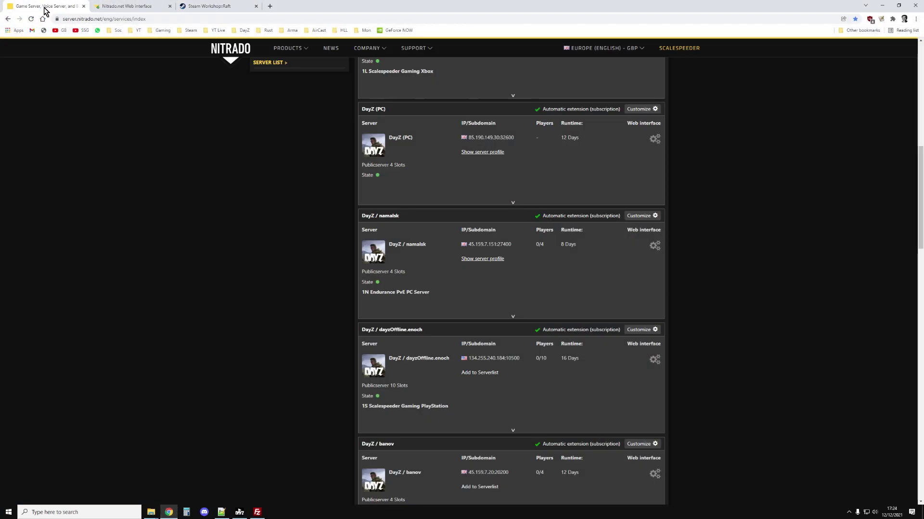
click(126, 7)
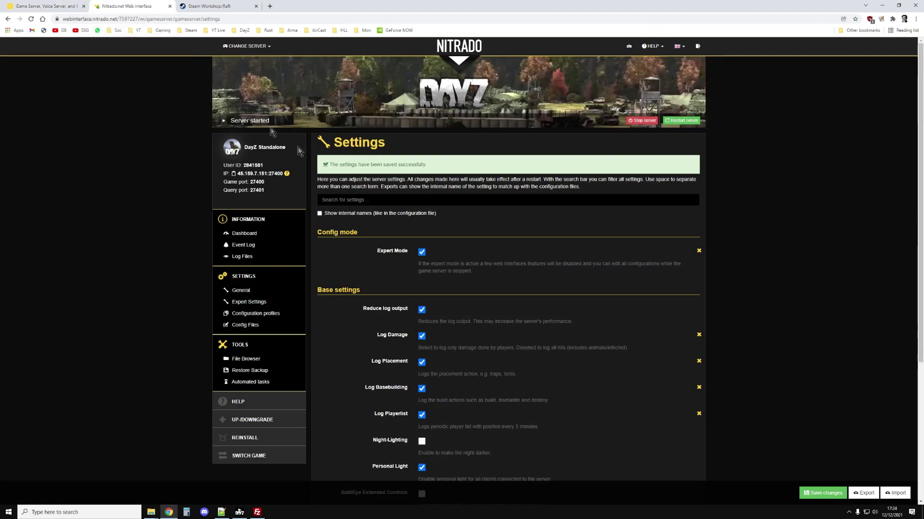
scroll(500, 311, down, 4)
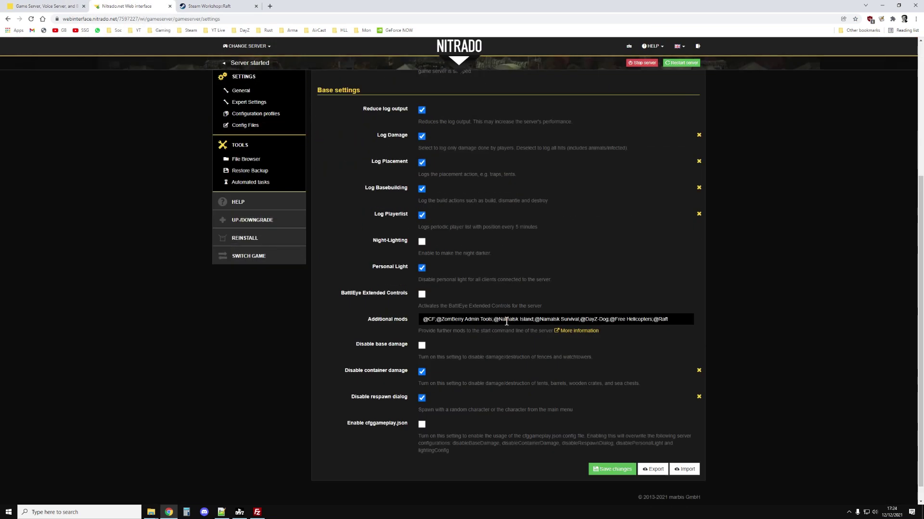
click(675, 321)
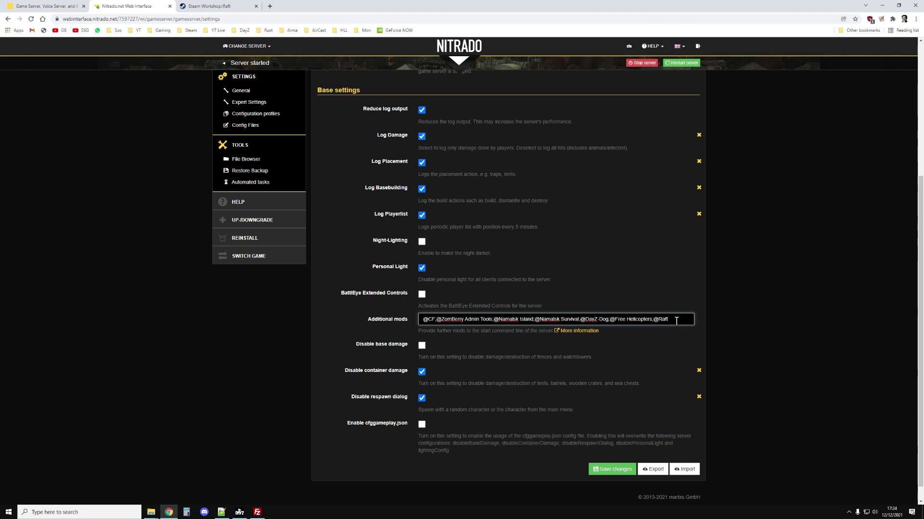
key(Return)
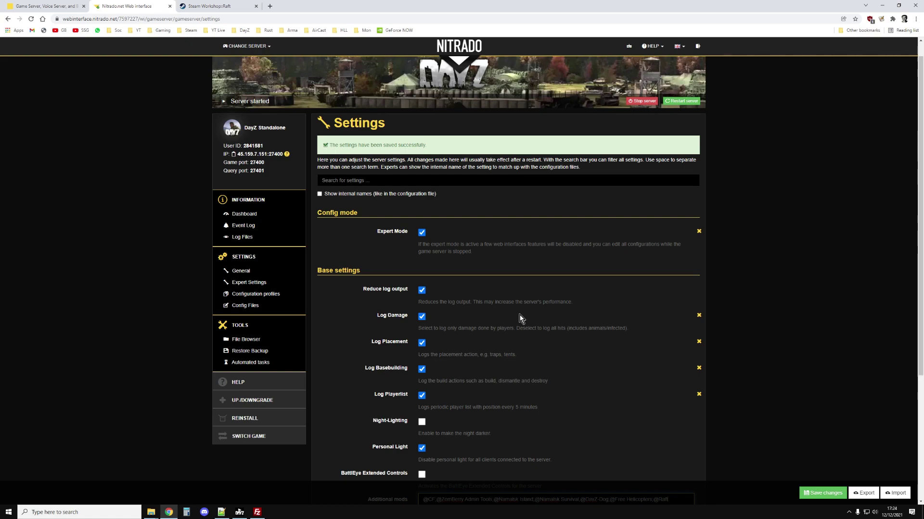
scroll(520, 319, down, 3)
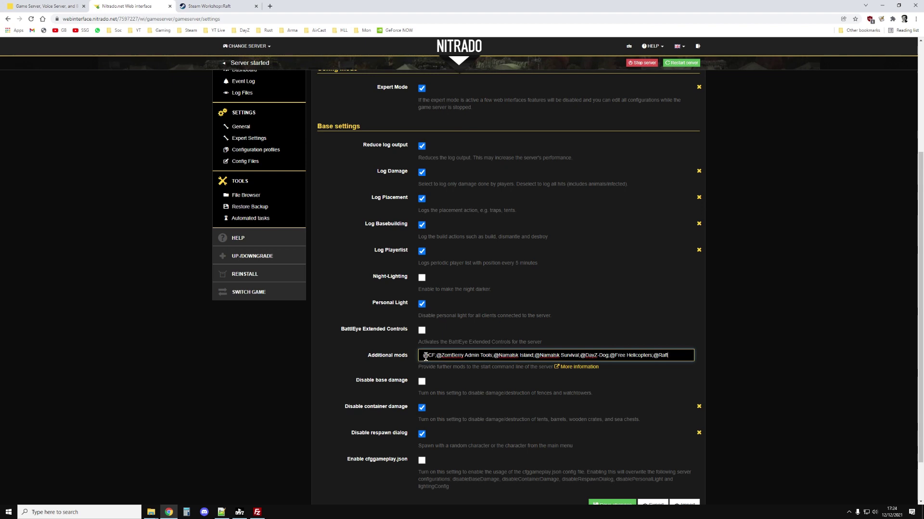
double_click(664, 355)
drag(655, 356, 671, 356)
key(Return)
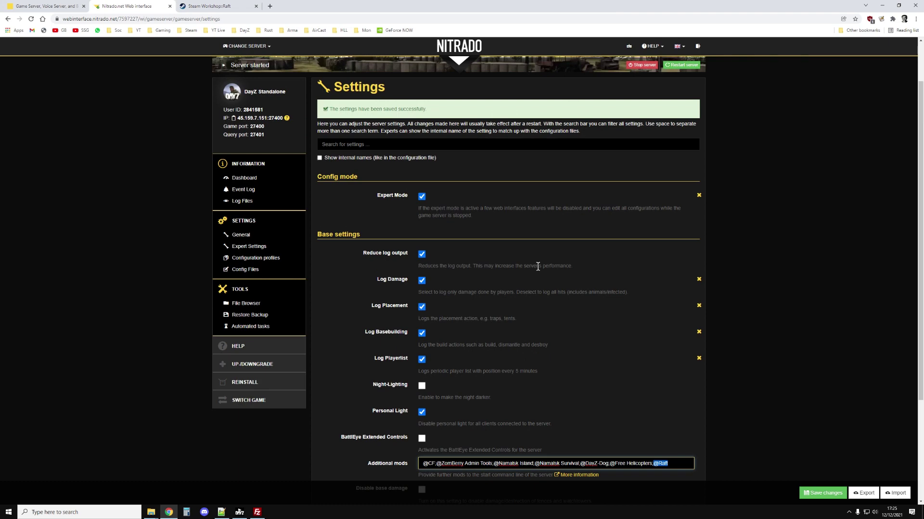
scroll(538, 266, up, 1)
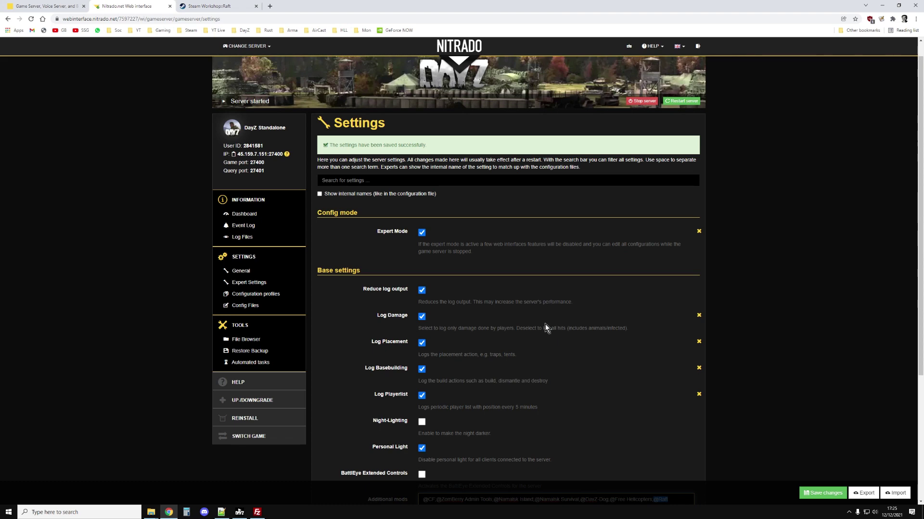
scroll(550, 332, down, 3)
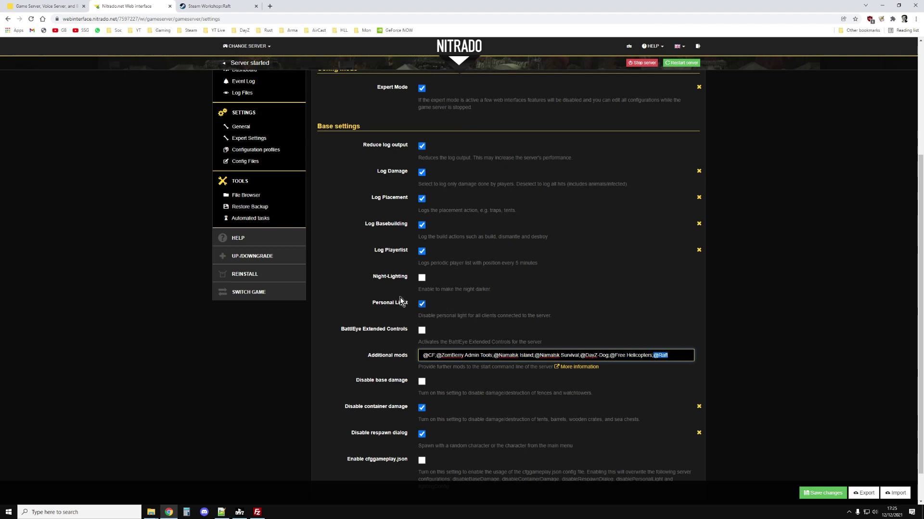
scroll(322, 277, up, 2)
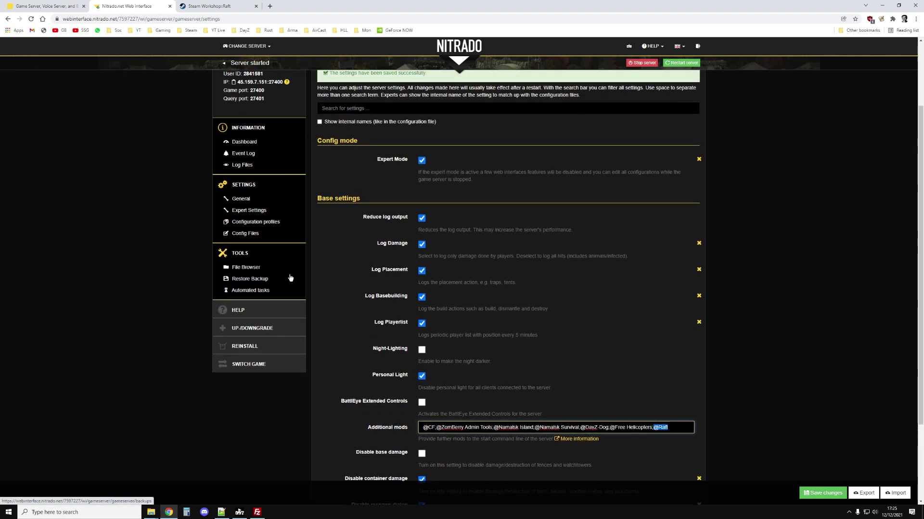
Step: In the File Browser, open mpmissions/regular.namalsk/db/types.xml in the editor
click(251, 267)
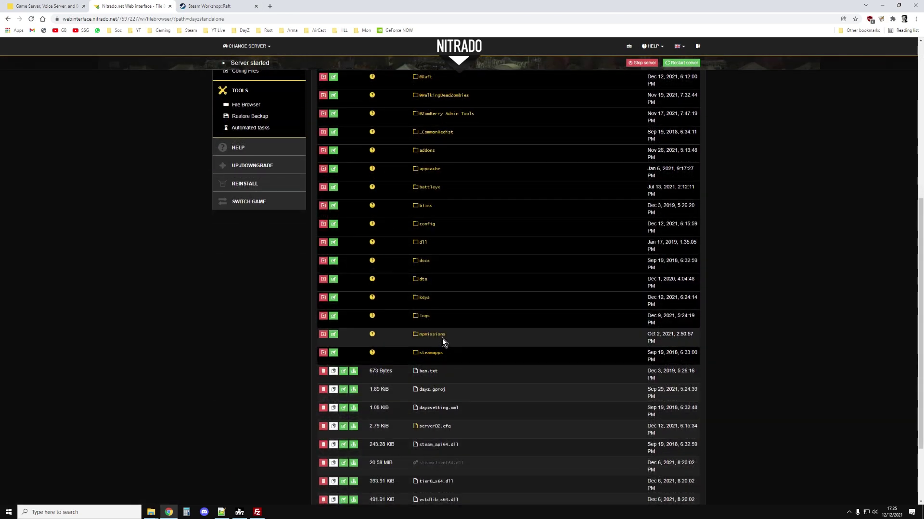
click(438, 336)
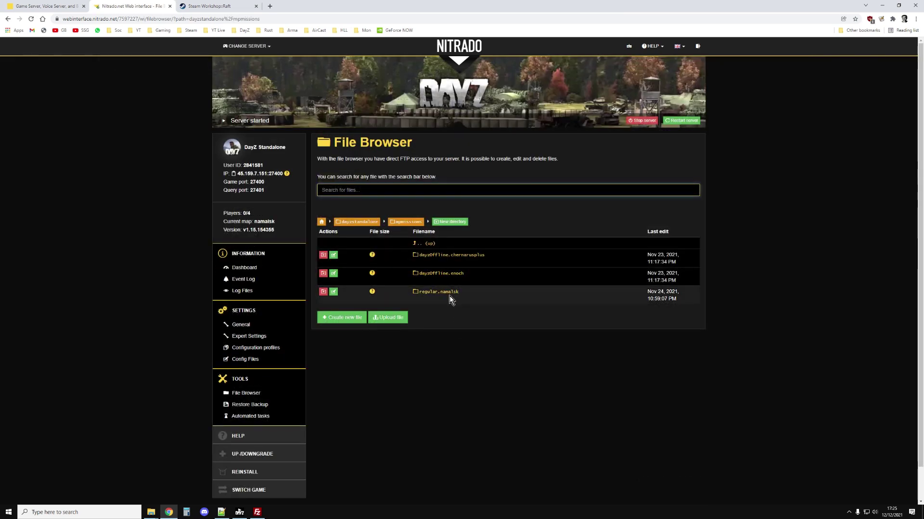
click(450, 293)
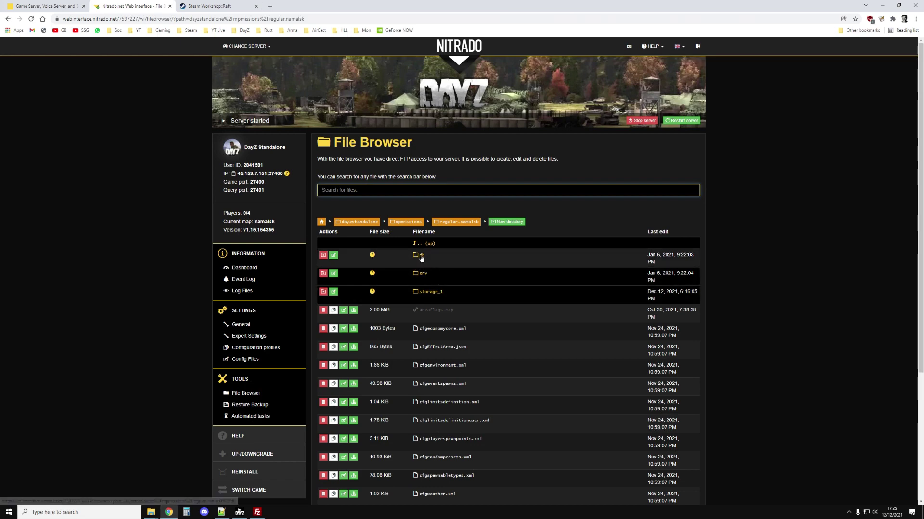
click(421, 257)
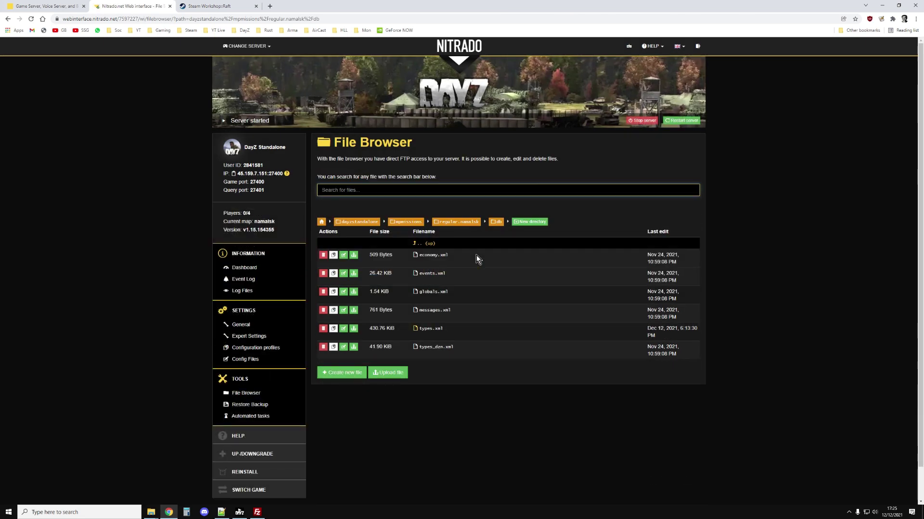
scroll(469, 283, down, 1)
click(423, 295)
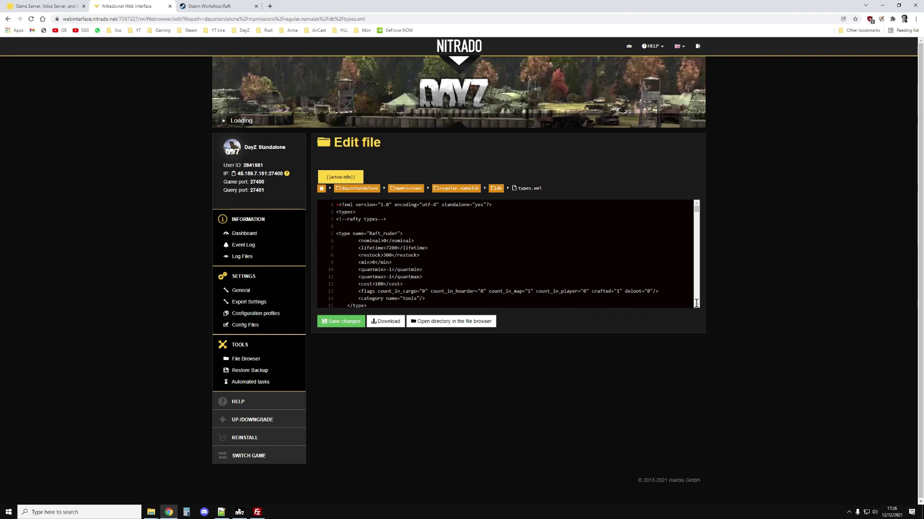
Step: Drag the types.xml editor's resize corner down to make the text area taller
drag(694, 303, 695, 332)
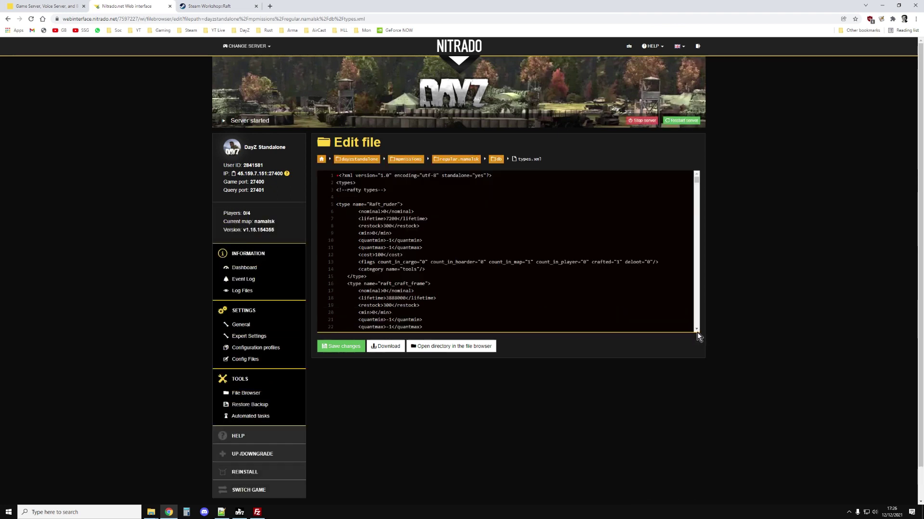
mouse_move(703, 429)
mouse_down()
mouse_move(701, 446)
mouse_move(673, 351)
mouse_move(685, 333)
mouse_move(687, 428)
mouse_up()
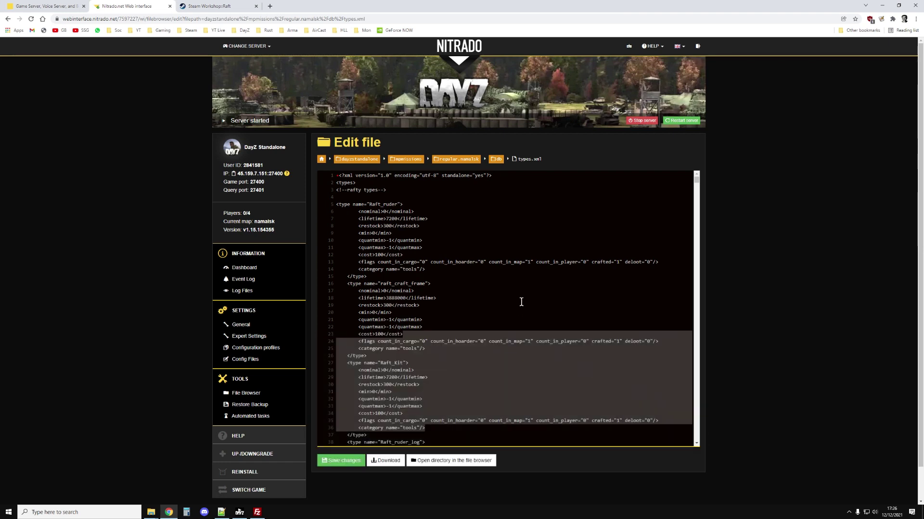
click(521, 303)
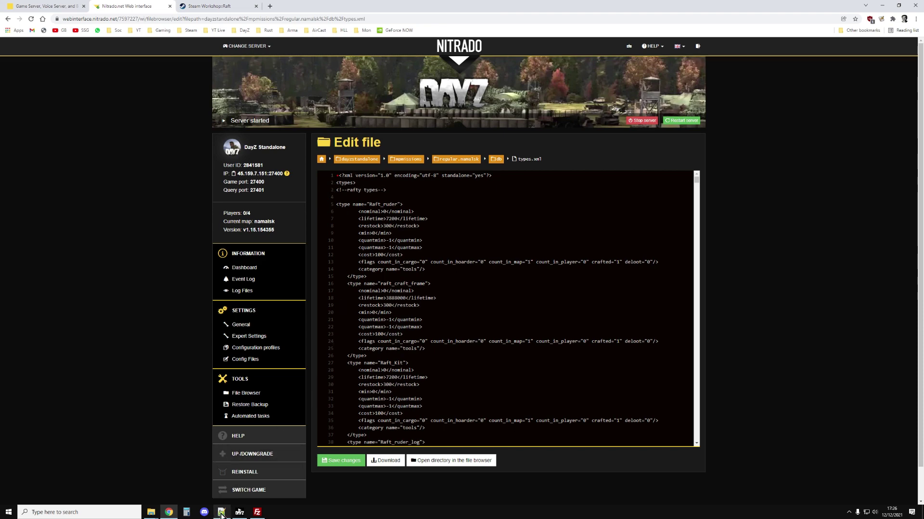
key(alt+Tab)
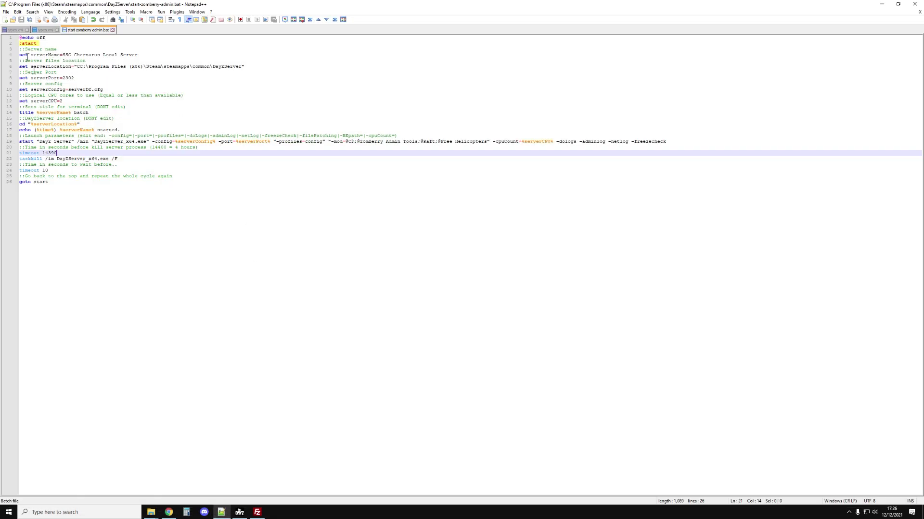
Step: Copy the type entries from the Raft mod's types.xml in Notepad++ and return to the browser
click(46, 29)
click(17, 30)
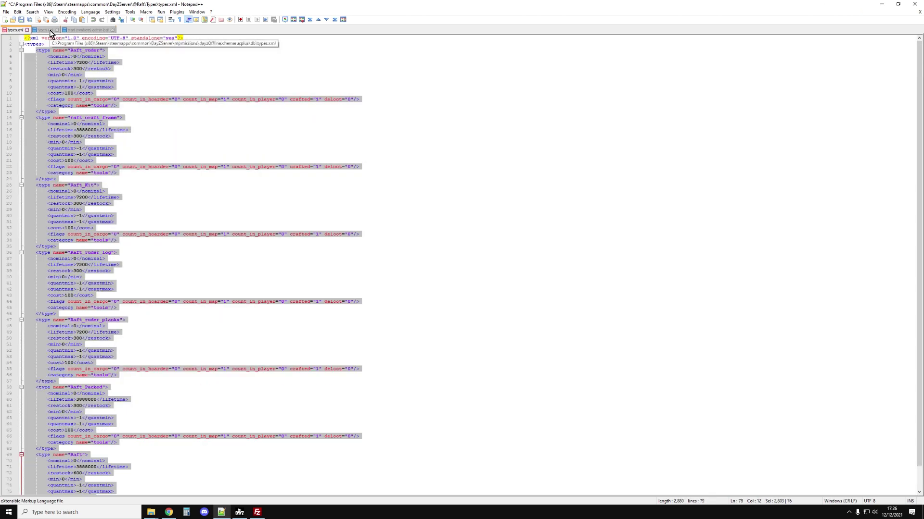
click(130, 62)
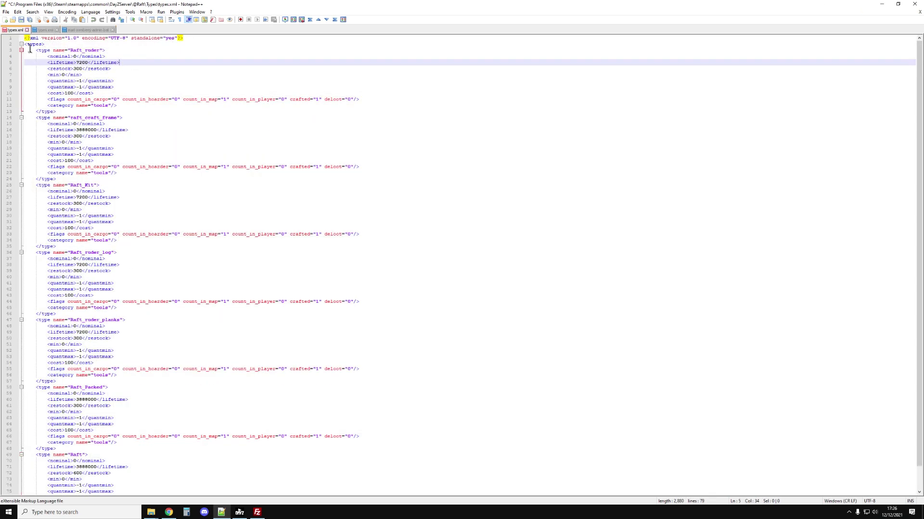
drag(30, 50, 227, 484)
scroll(145, 241, down, 1)
right_click(105, 369)
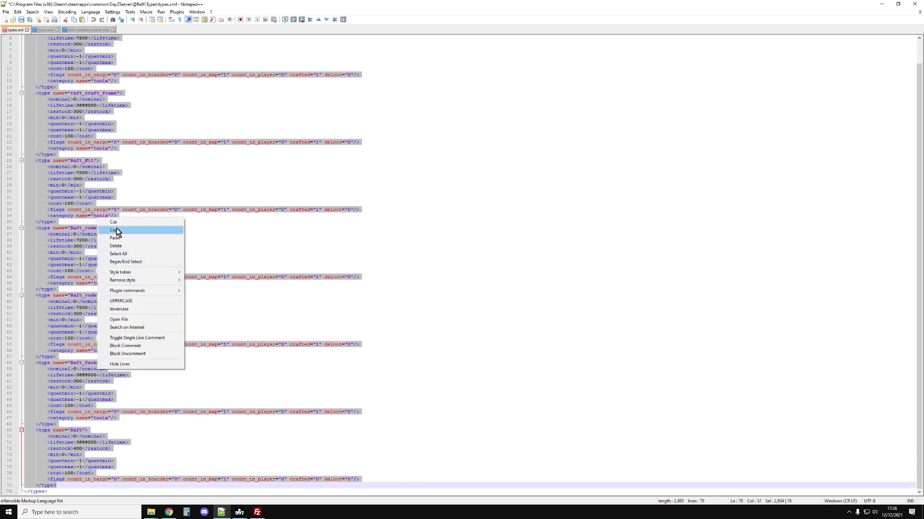
click(171, 513)
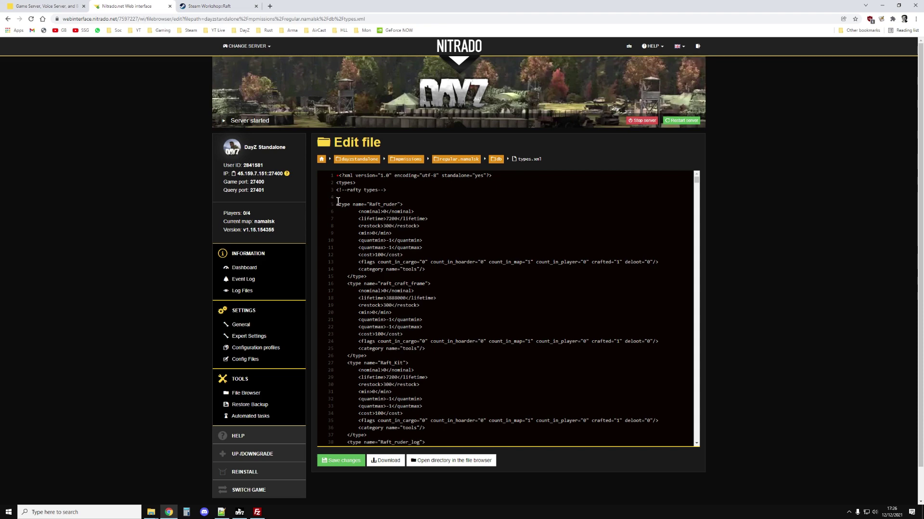
Step: Review the Raft_ruder and other Raft entries in types.xml, then save the changes
scroll(385, 248, down, 2)
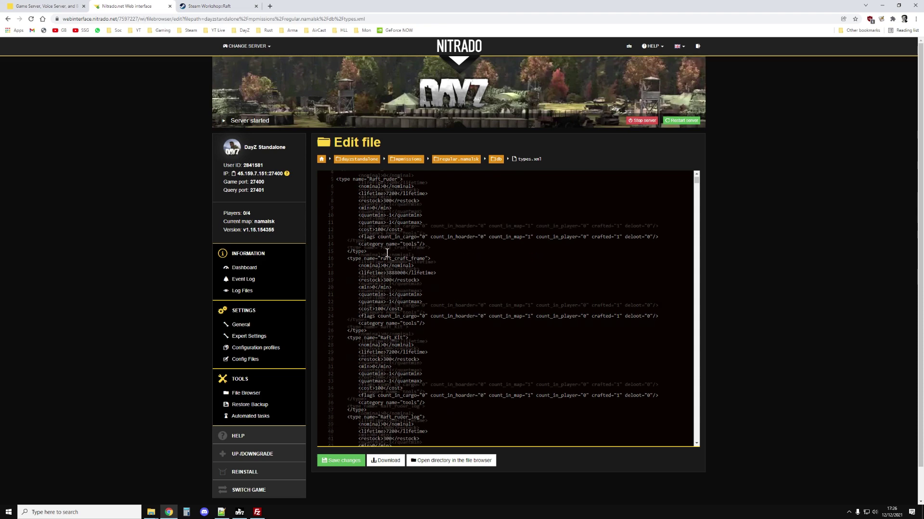
scroll(383, 231, up, 2)
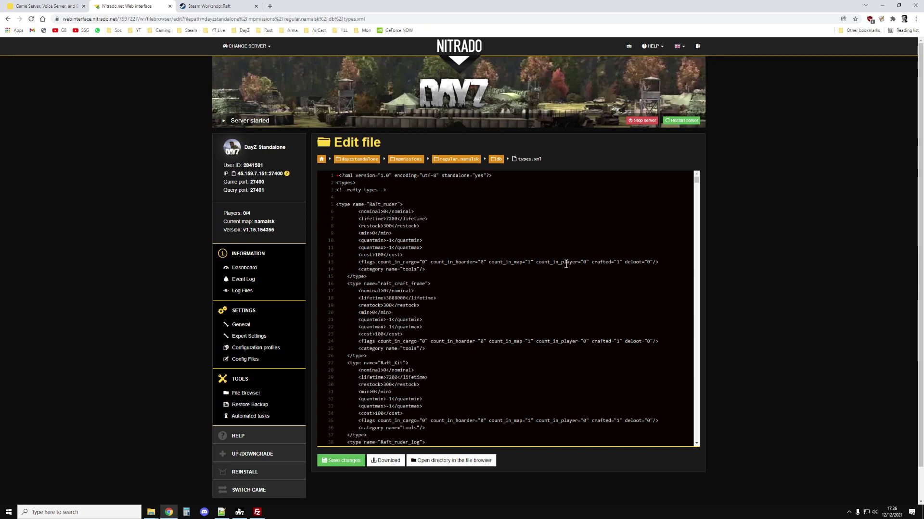
click(344, 462)
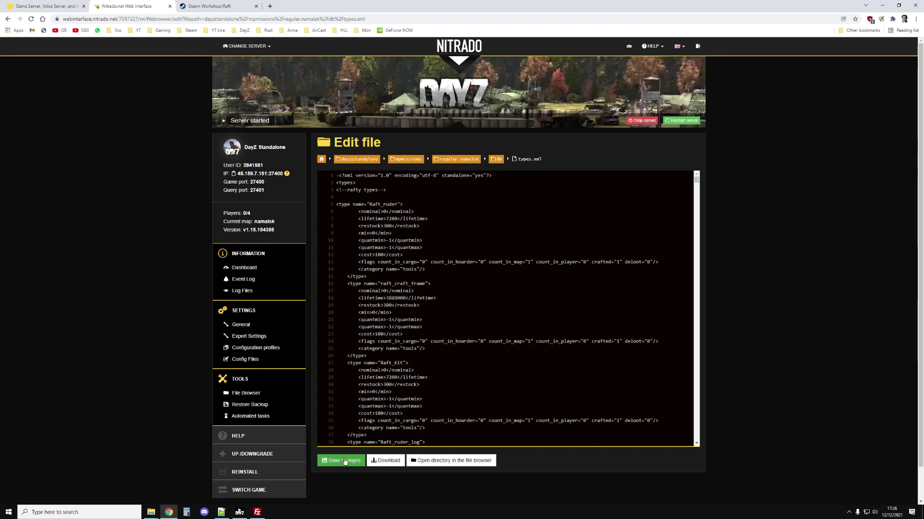